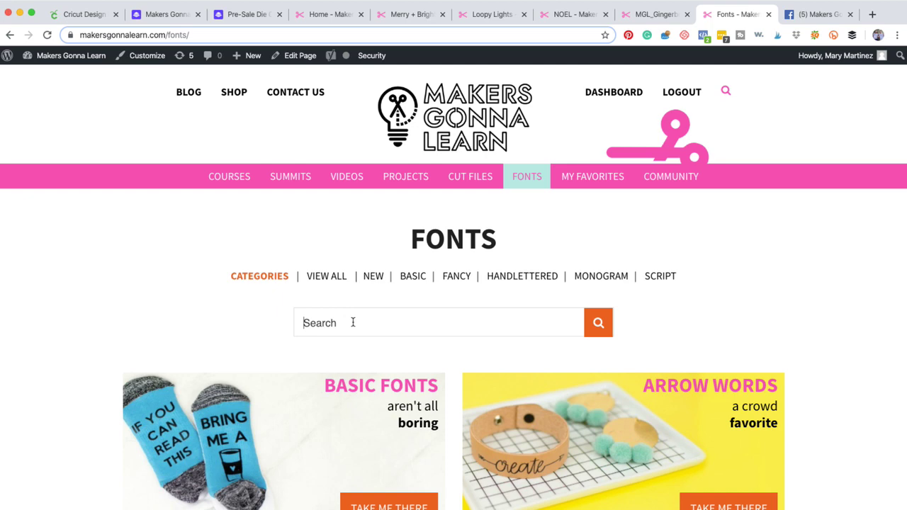
Search the fonts for "al" and open the Albuquerque font's page.
{"action": "type", "text": "al"}
{"action": "key", "text": "Return"}
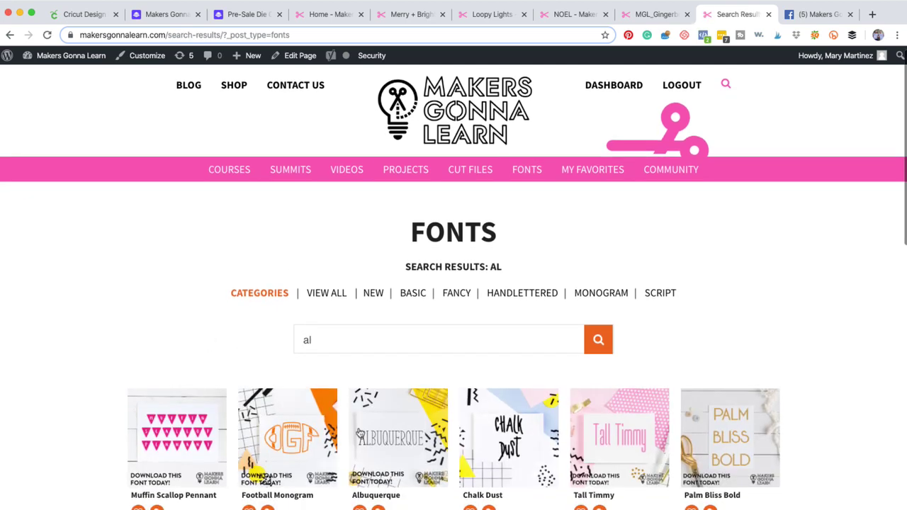
{"action": "left_click", "coordinate": [388, 463]}
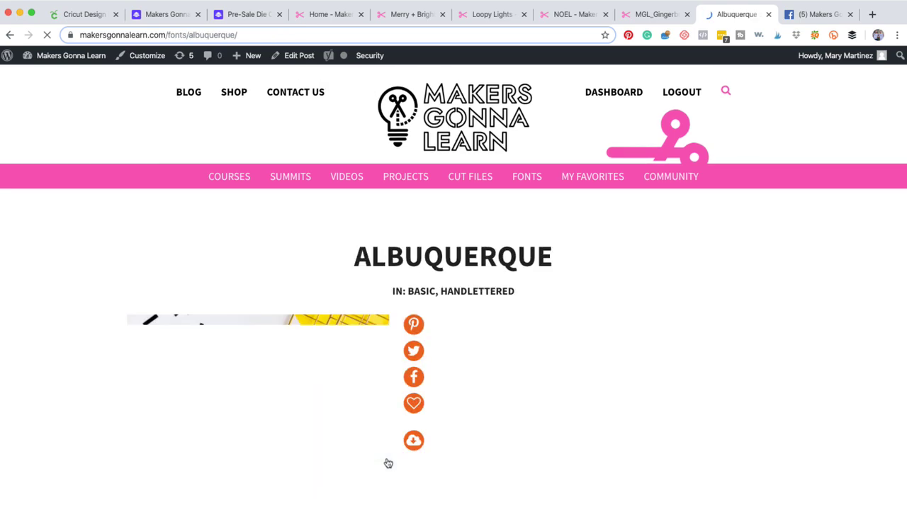
Review the Albuquerque font page, including its preview, details, download information, terms of use and related fonts.
{"action": "scroll", "coordinate": [388, 463], "scroll_direction": "down", "scroll_amount": 5}
{"action": "scroll", "coordinate": [389, 463], "scroll_direction": "up", "scroll_amount": 5}
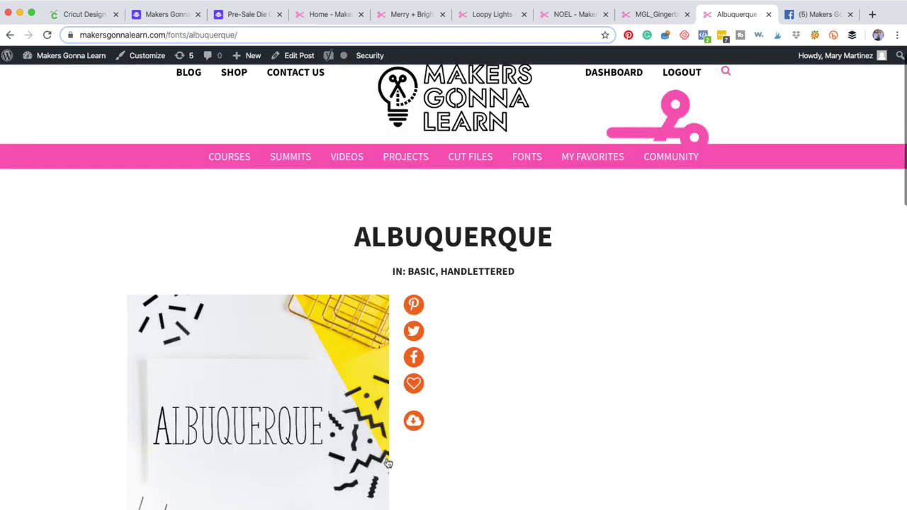
{"action": "scroll", "coordinate": [388, 463], "scroll_direction": "down", "scroll_amount": 1}
{"action": "scroll", "coordinate": [388, 463], "scroll_direction": "down", "scroll_amount": 2}
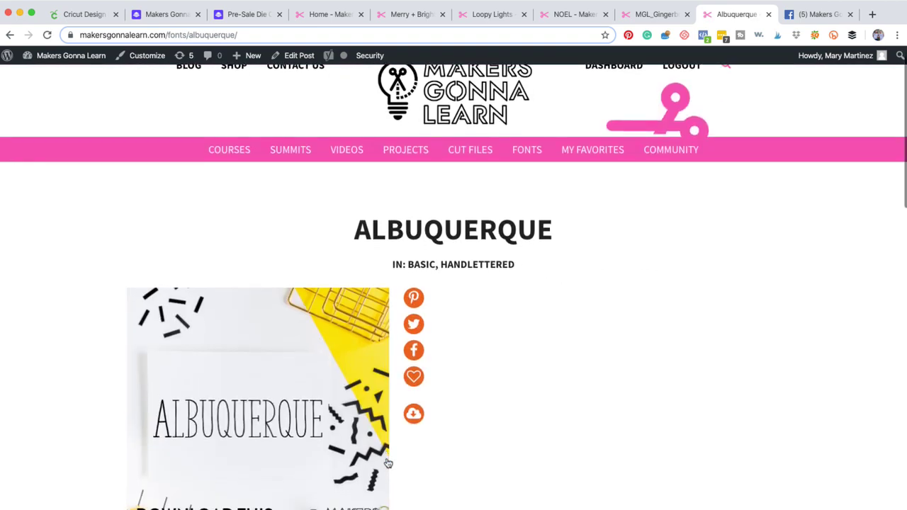
{"action": "scroll", "coordinate": [388, 463], "scroll_direction": "down", "scroll_amount": 15}
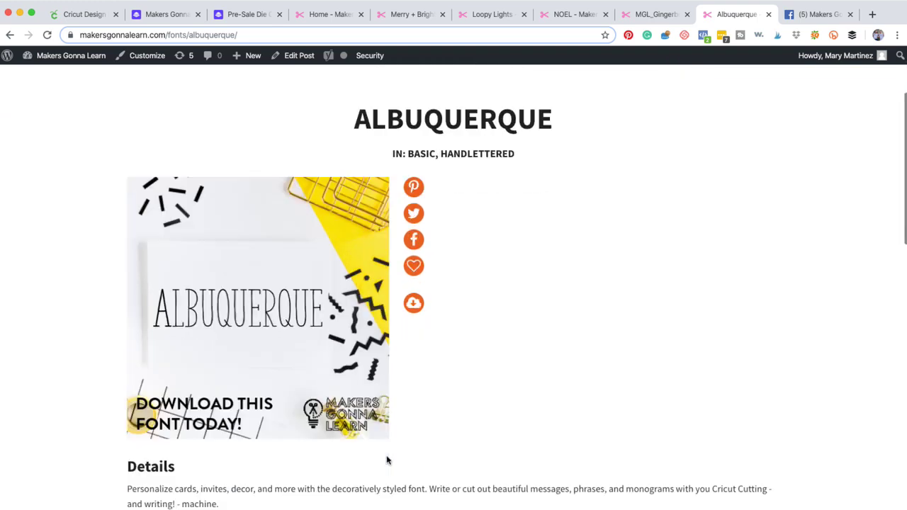
{"action": "scroll", "coordinate": [387, 460], "scroll_direction": "up", "scroll_amount": 3}
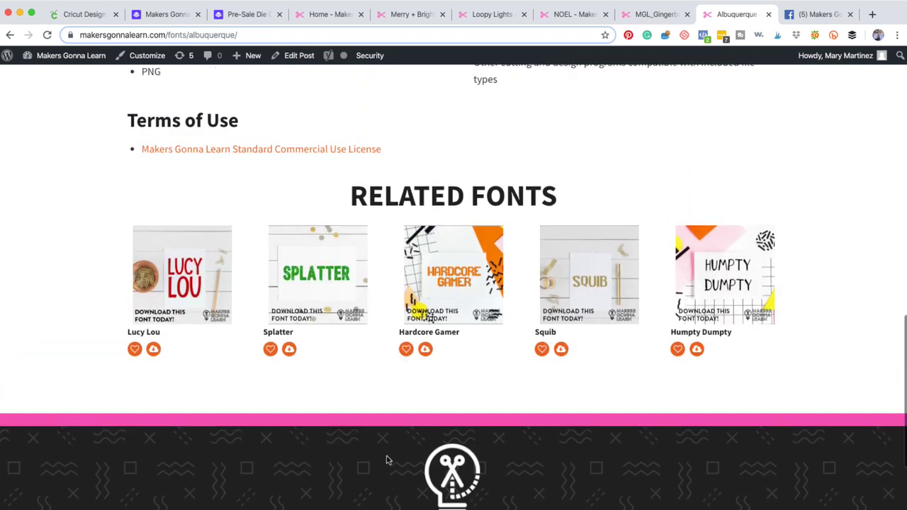
{"action": "scroll", "coordinate": [386, 460], "scroll_direction": "up", "scroll_amount": 4}
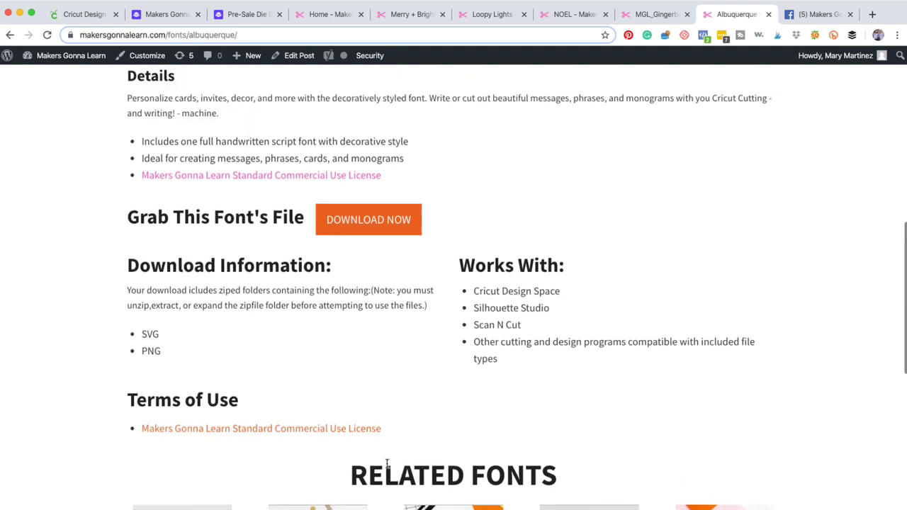
{"action": "scroll", "coordinate": [386, 461], "scroll_direction": "up", "scroll_amount": 3}
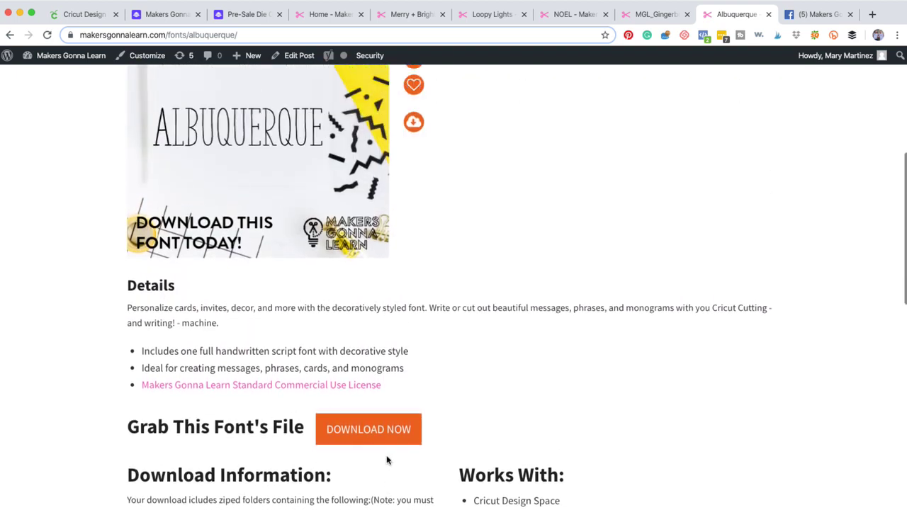
{"action": "scroll", "coordinate": [386, 460], "scroll_direction": "up", "scroll_amount": 1}
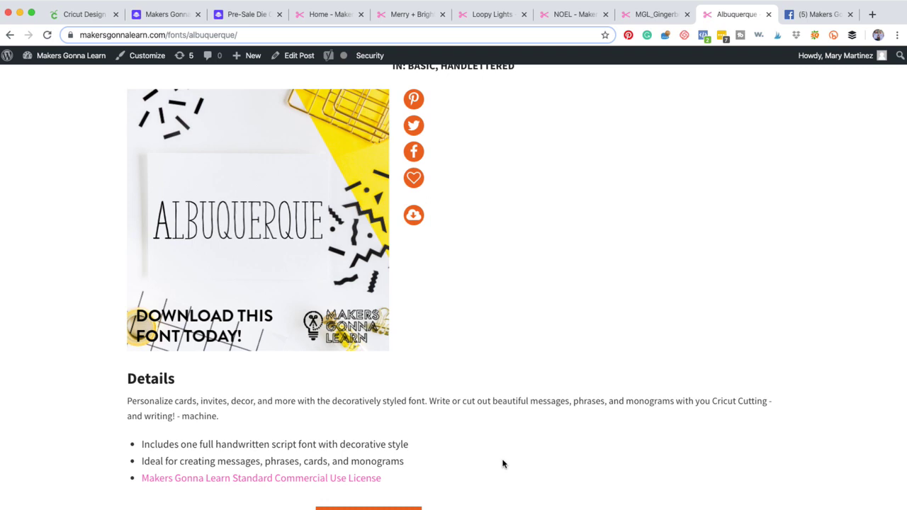
{"action": "scroll", "coordinate": [502, 464], "scroll_direction": "up", "scroll_amount": 2}
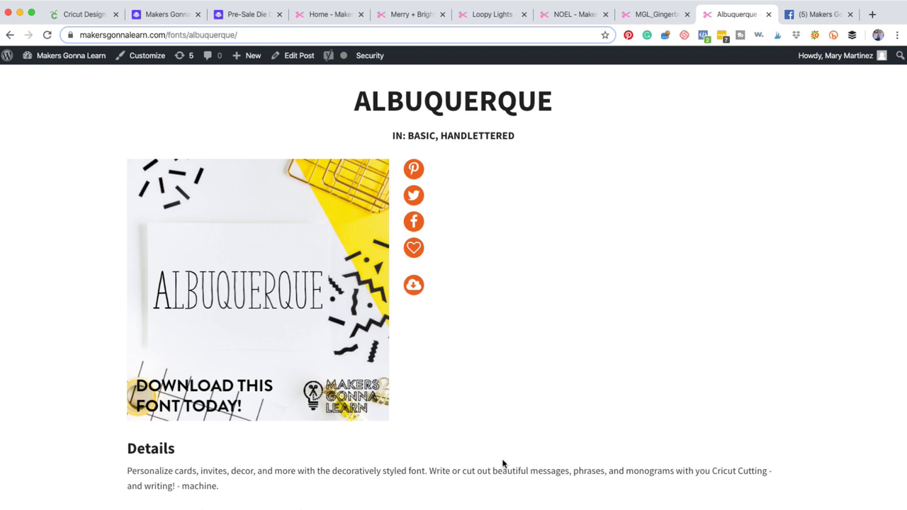
{"action": "scroll", "coordinate": [502, 464], "scroll_direction": "down", "scroll_amount": 1}
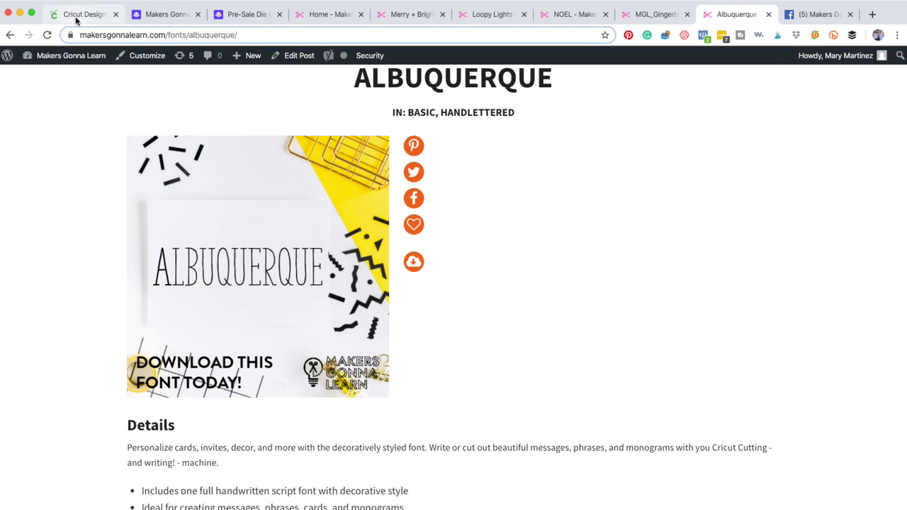
Go to the Cut Files section, look over its categories and open the Dingbats category.
{"action": "scroll", "coordinate": [565, 216], "scroll_direction": "up", "scroll_amount": 5}
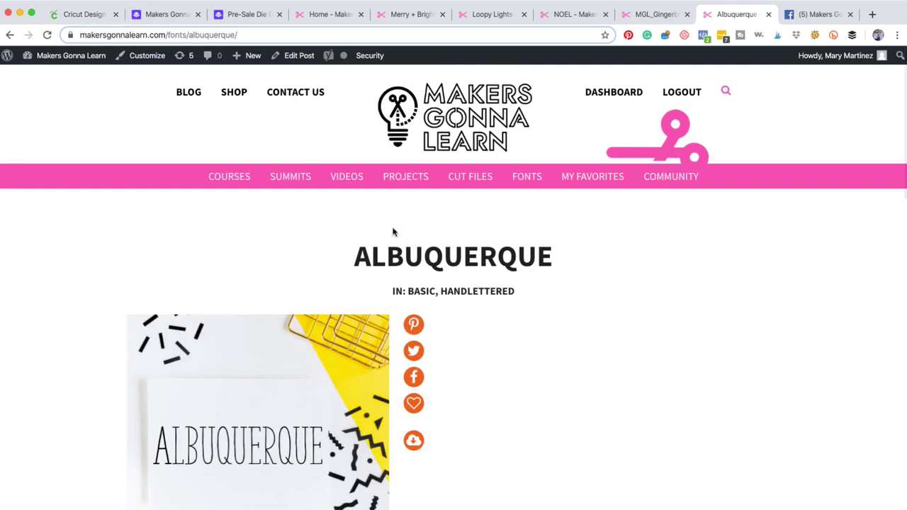
{"action": "left_click", "coordinate": [459, 184]}
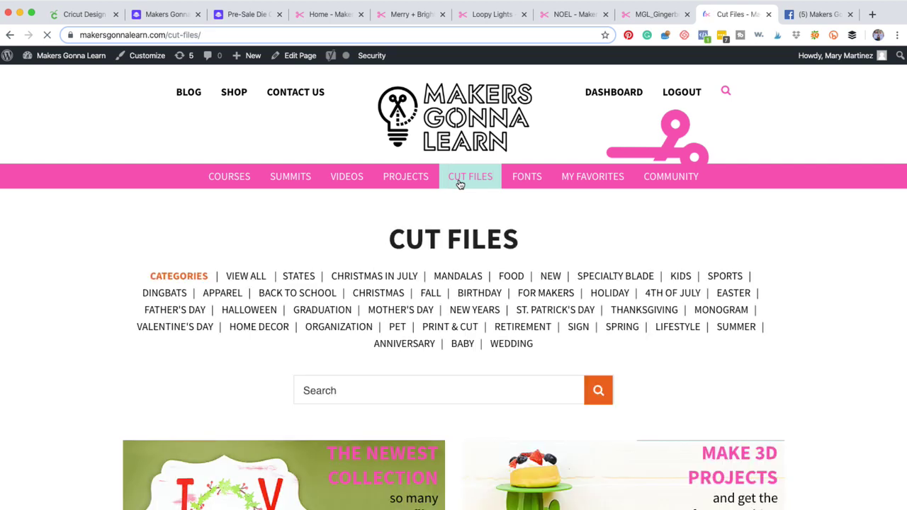
{"action": "scroll", "coordinate": [80, 394], "scroll_direction": "down", "scroll_amount": 5}
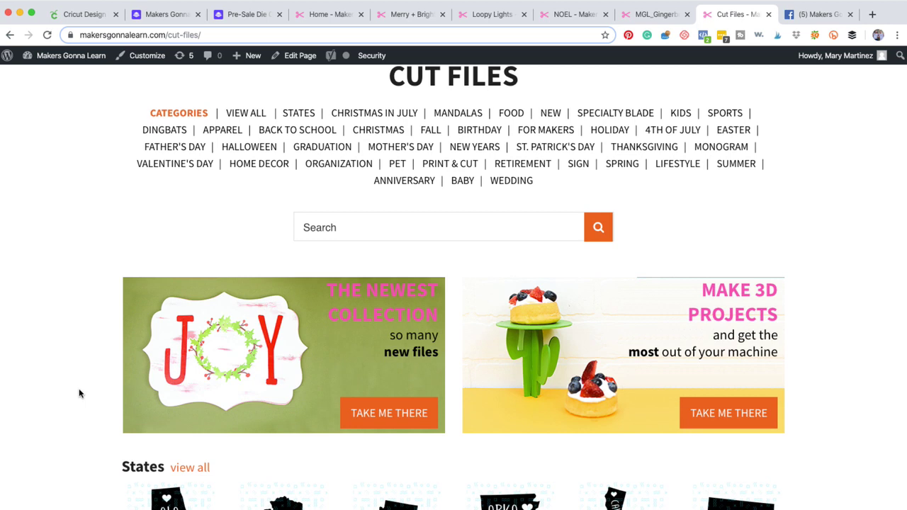
{"action": "scroll", "coordinate": [80, 394], "scroll_direction": "down", "scroll_amount": 2}
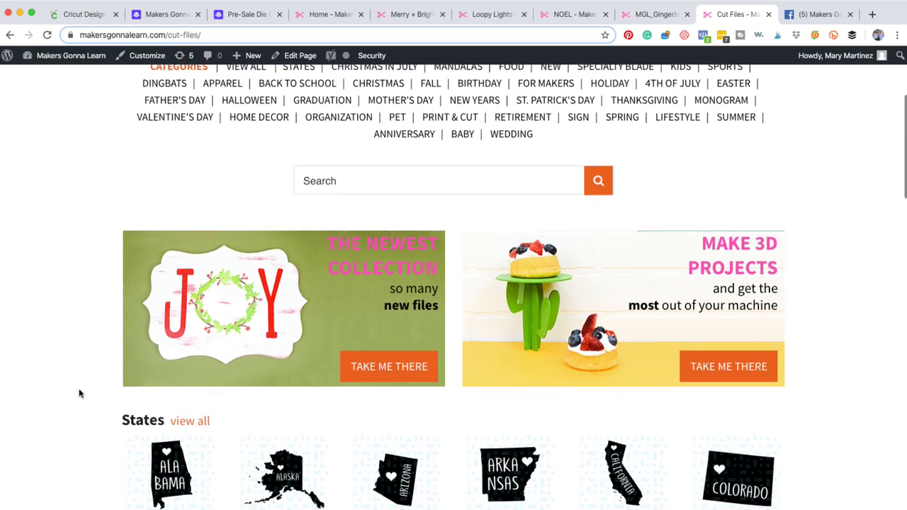
{"action": "scroll", "coordinate": [80, 394], "scroll_direction": "up", "scroll_amount": 2}
{"action": "scroll", "coordinate": [79, 388], "scroll_direction": "up", "scroll_amount": 2}
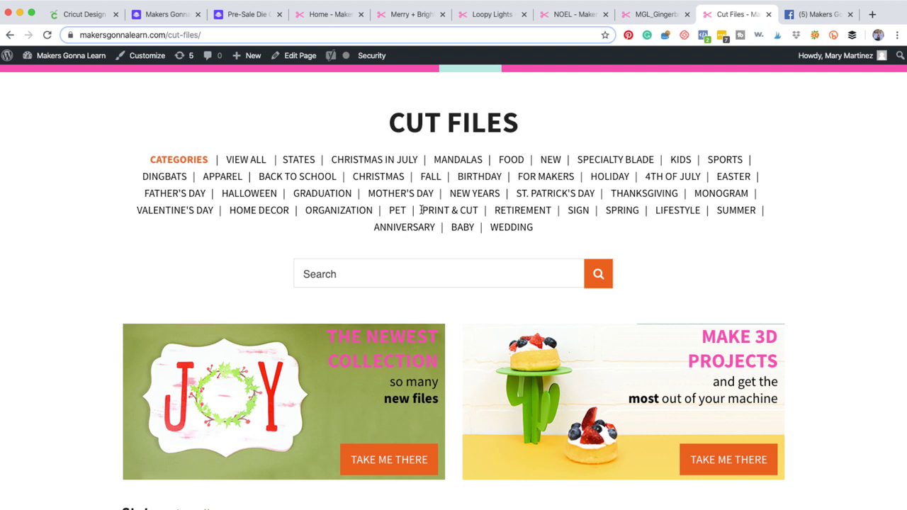
{"action": "left_click", "coordinate": [162, 182]}
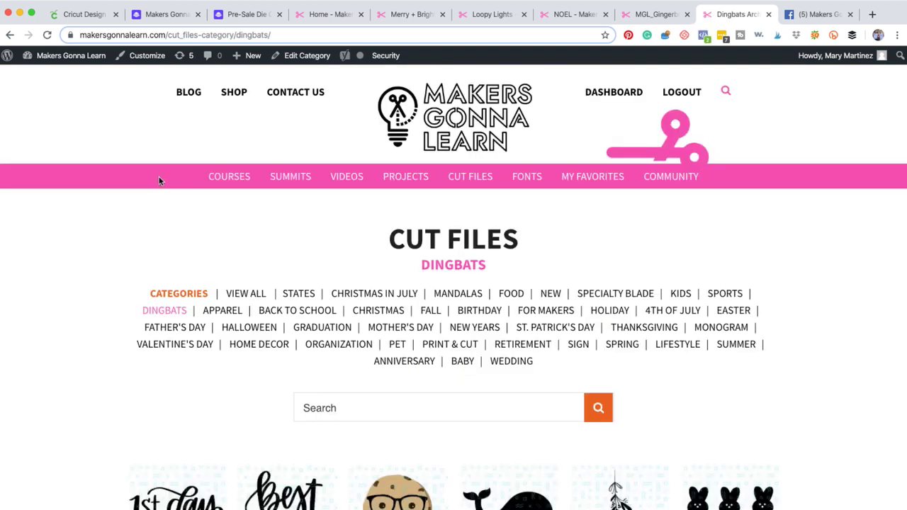
Browse the Dingbats cut files, open the Spider file and look over its page.
{"action": "scroll", "coordinate": [61, 354], "scroll_direction": "down", "scroll_amount": 2}
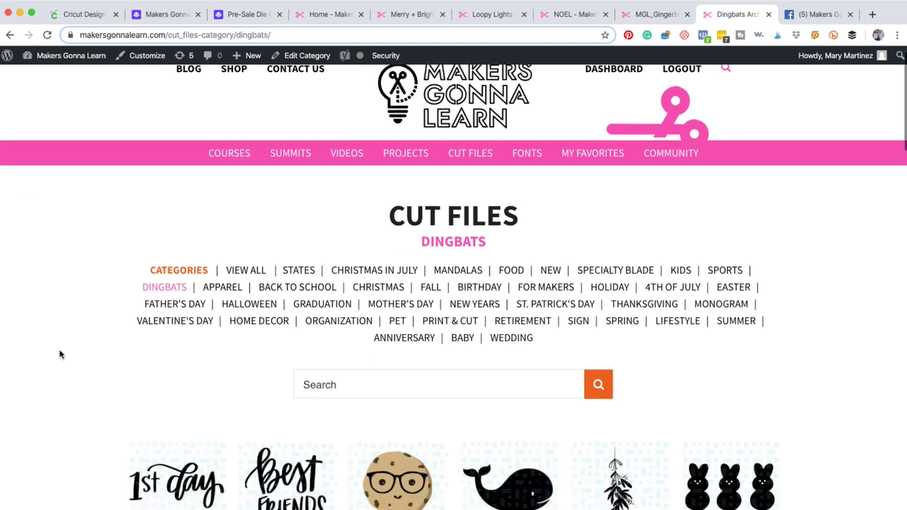
{"action": "scroll", "coordinate": [61, 353], "scroll_direction": "down", "scroll_amount": 3}
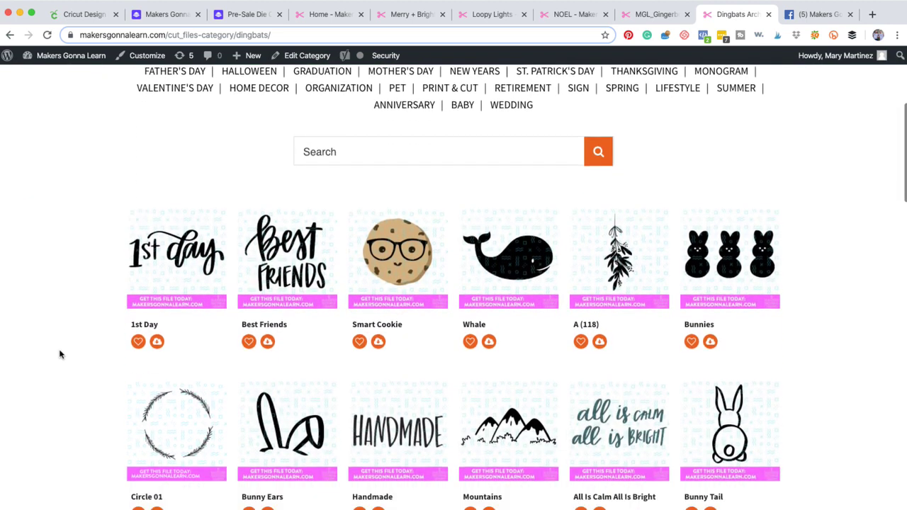
{"action": "scroll", "coordinate": [60, 354], "scroll_direction": "down", "scroll_amount": 3}
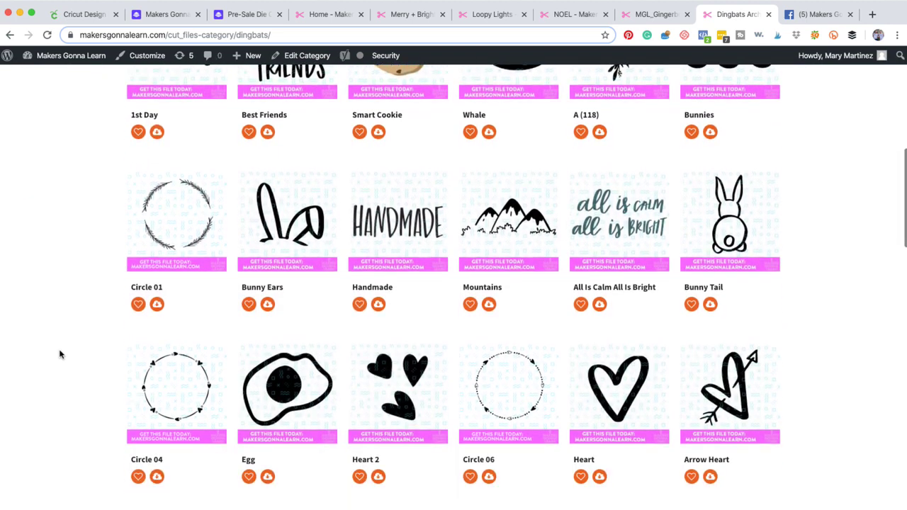
{"action": "scroll", "coordinate": [60, 354], "scroll_direction": "down", "scroll_amount": 3}
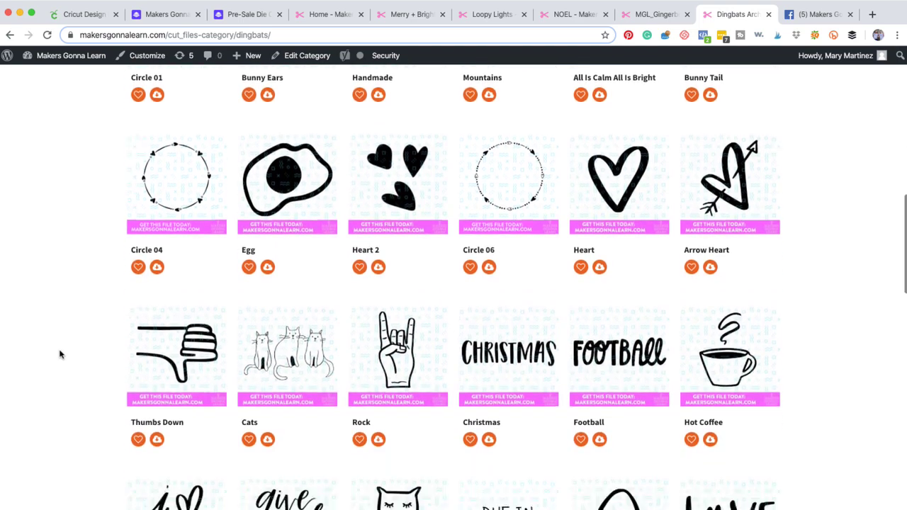
{"action": "scroll", "coordinate": [61, 354], "scroll_direction": "down", "scroll_amount": 1}
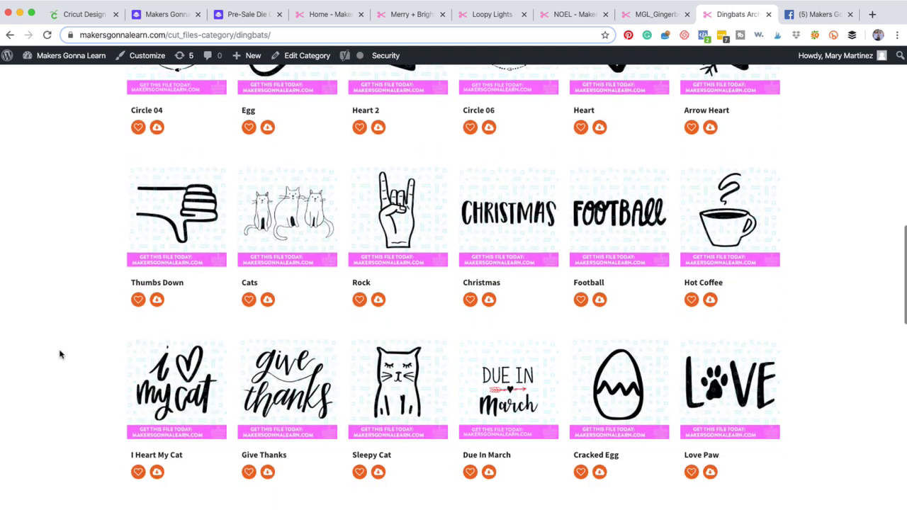
{"action": "scroll", "coordinate": [60, 355], "scroll_direction": "down", "scroll_amount": 2}
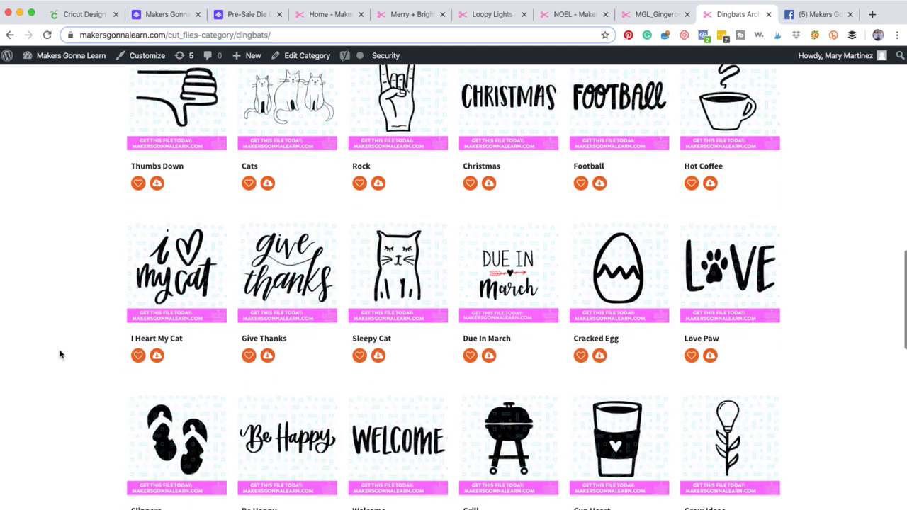
{"action": "scroll", "coordinate": [60, 355], "scroll_direction": "down", "scroll_amount": 2}
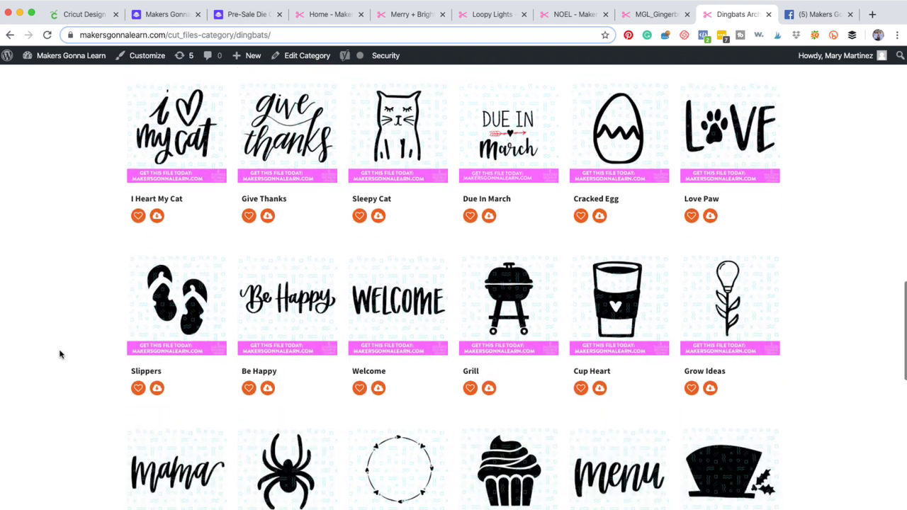
{"action": "scroll", "coordinate": [61, 354], "scroll_direction": "down", "scroll_amount": 1}
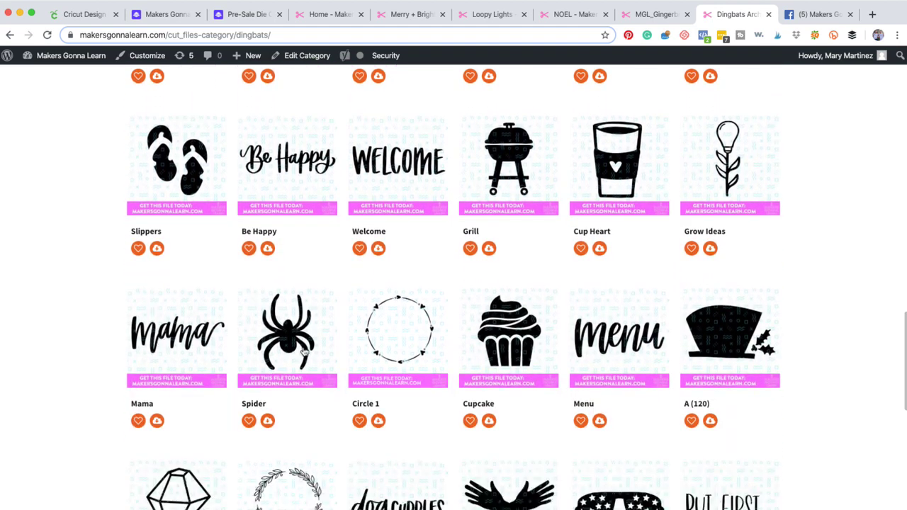
{"action": "left_click", "coordinate": [267, 360]}
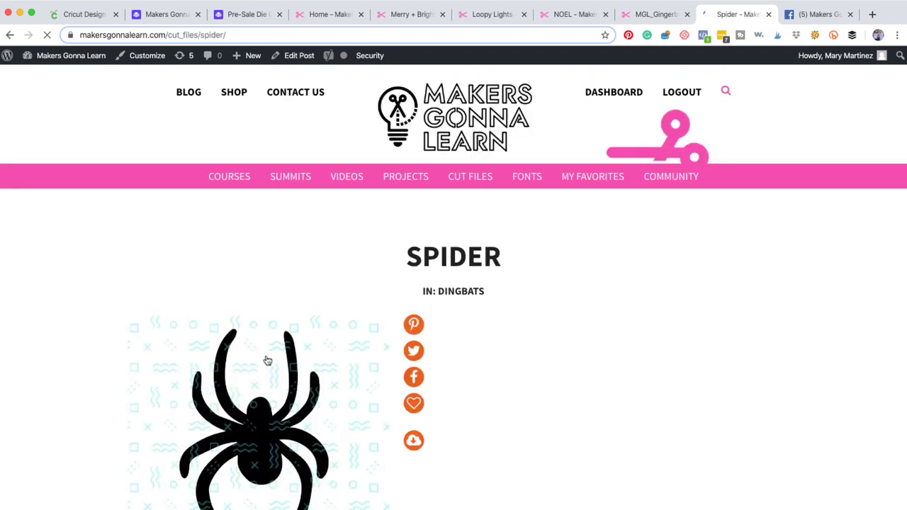
{"action": "scroll", "coordinate": [267, 360], "scroll_direction": "down", "scroll_amount": 5}
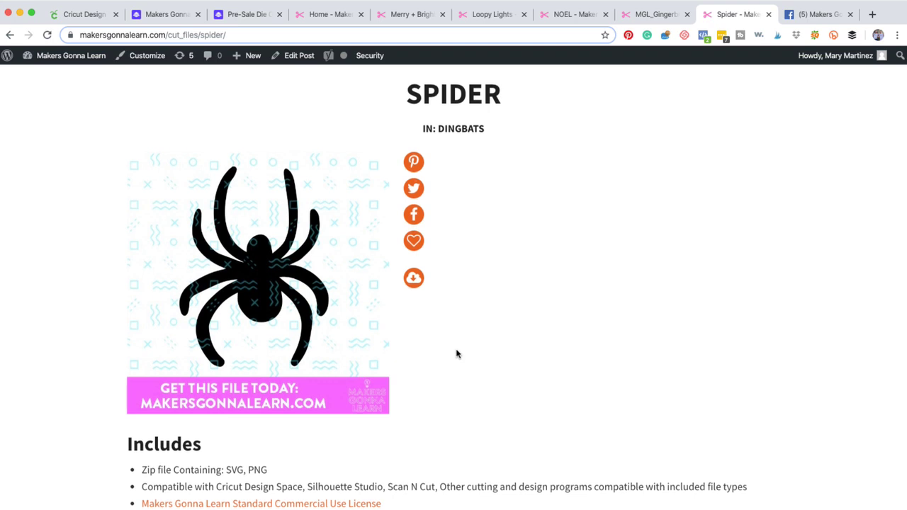
{"action": "scroll", "coordinate": [456, 354], "scroll_direction": "up", "scroll_amount": 2}
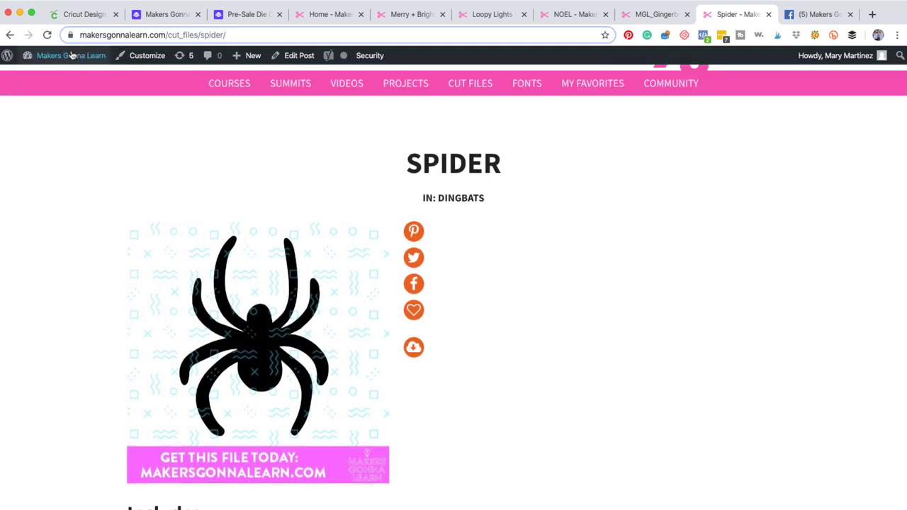
Switch to the Cricut Design Space canvas and select the BAT and PUMPKIN designs in turn to check their sizes.
{"action": "left_click", "coordinate": [81, 15]}
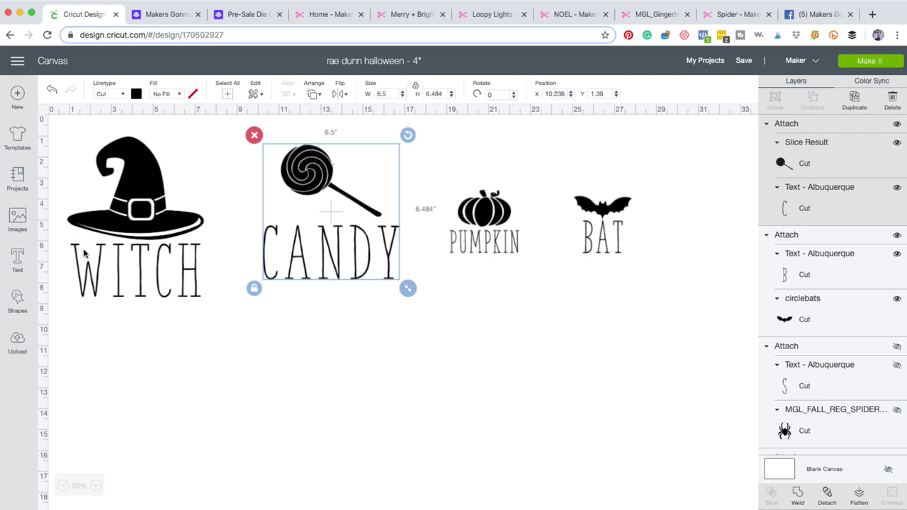
{"action": "left_click", "coordinate": [355, 400]}
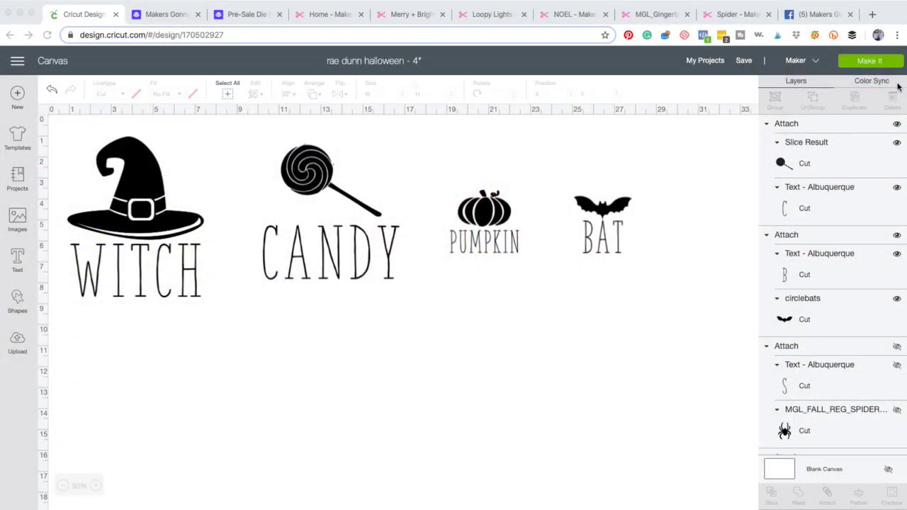
{"action": "left_click", "coordinate": [595, 212]}
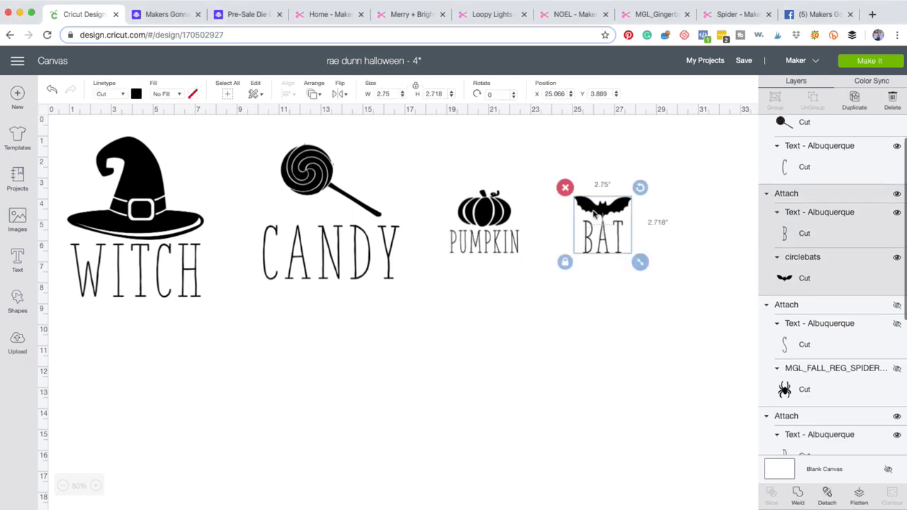
{"action": "left_click", "coordinate": [493, 215]}
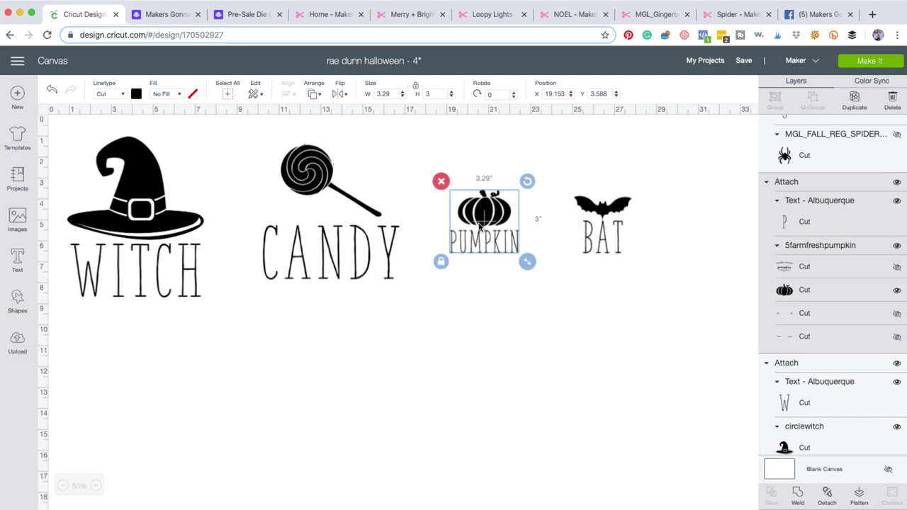
Detach the CANDY design and move its lollipop to the empty canvas area below PUMPKIN, at about X 20.8, Y 11.1.
{"action": "left_click", "coordinate": [359, 253]}
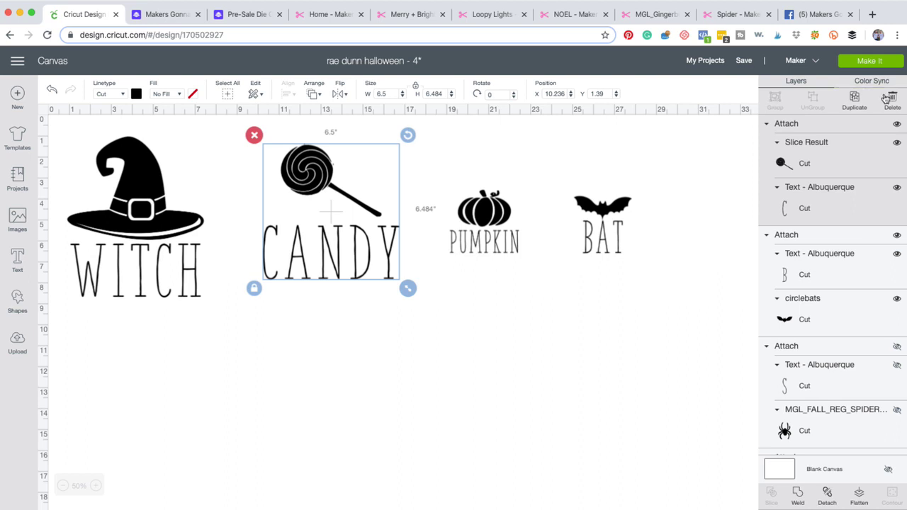
{"action": "left_click", "coordinate": [824, 496]}
{"action": "left_click", "coordinate": [303, 178]}
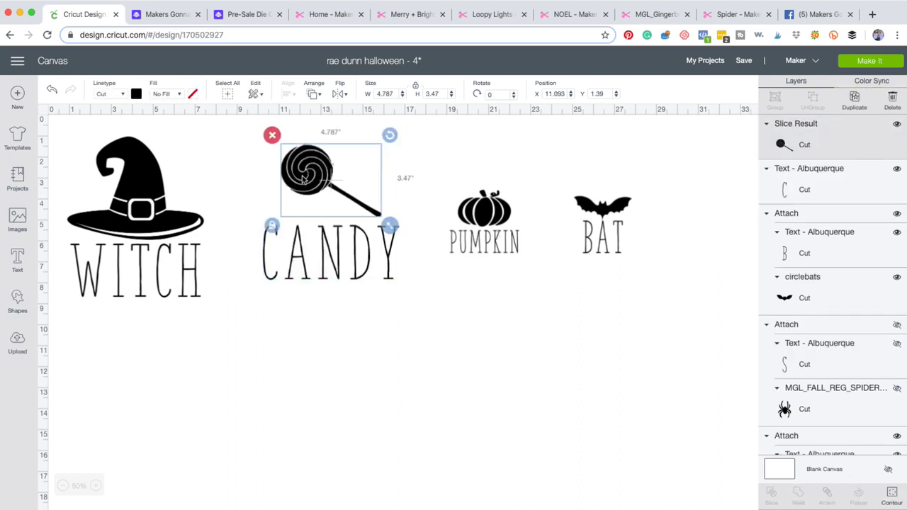
{"action": "left_click_drag", "start_coordinate": [303, 178], "coordinate": [505, 382]}
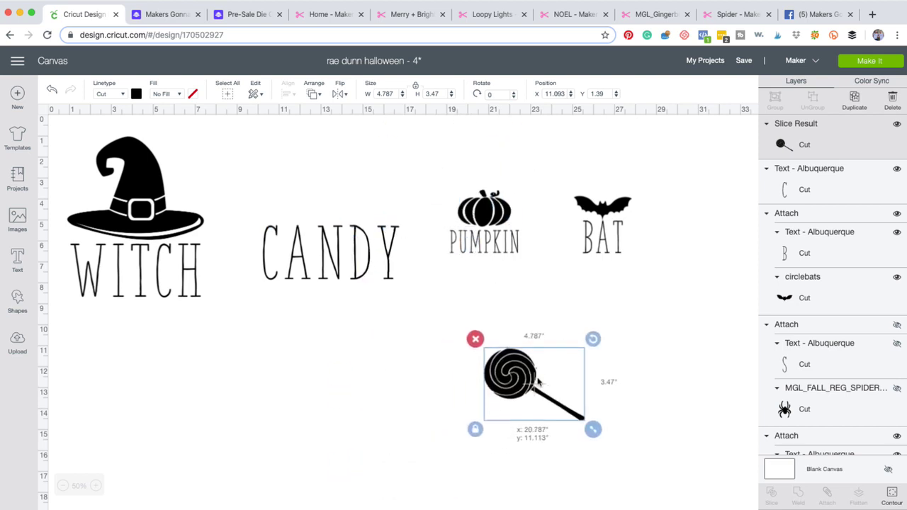
Undo the lollipop's move and attach the lollipop to the CANDY text again.
{"action": "left_click", "coordinate": [52, 90]}
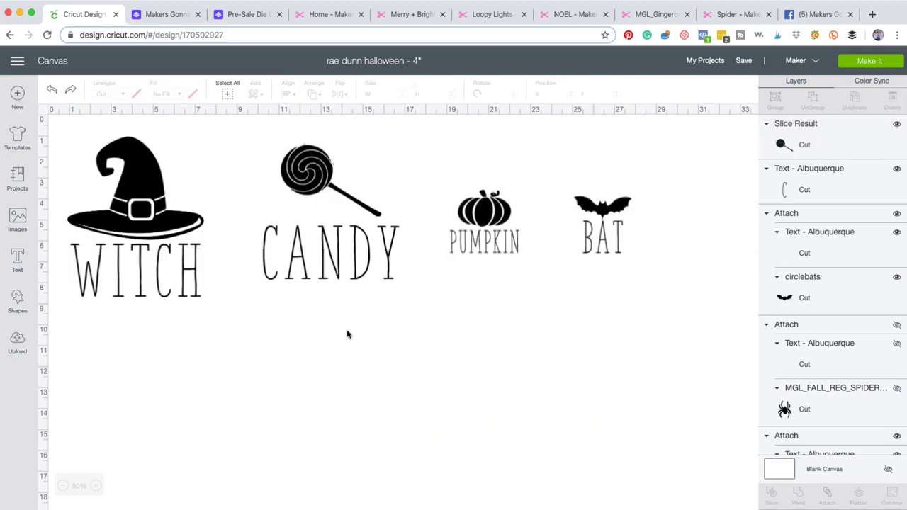
{"action": "left_click_drag", "start_coordinate": [335, 376], "coordinate": [320, 161]}
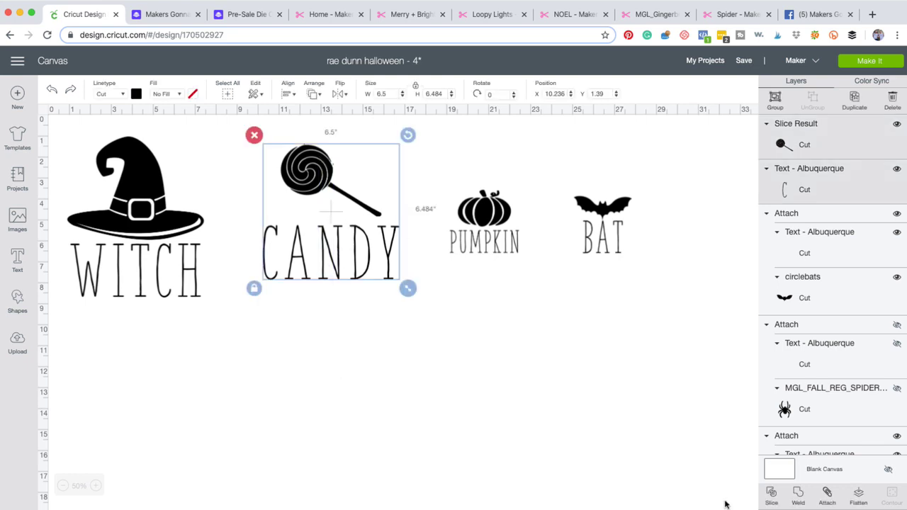
{"action": "left_click", "coordinate": [828, 502]}
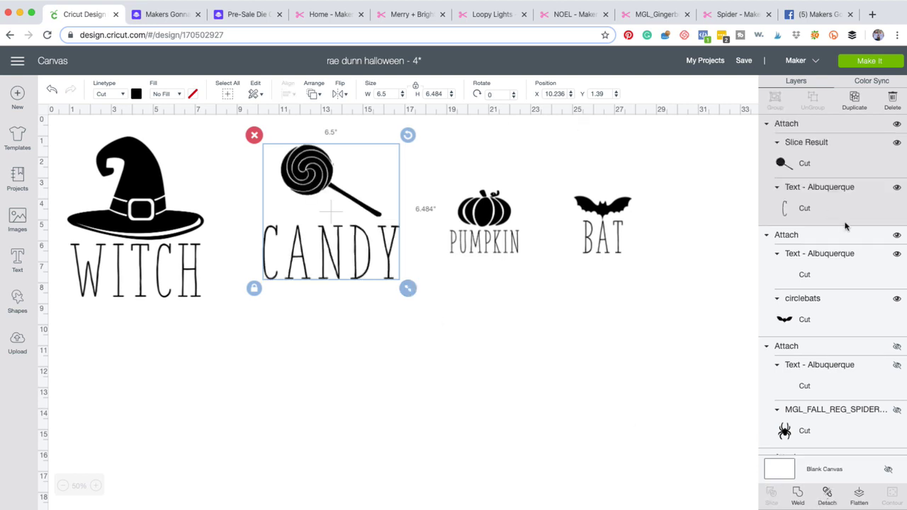
Show the hidden attached SPIDER design and move it to the empty canvas area below PUMPKIN and BAT, at about X 20.9, Y 8.0.
{"action": "left_click", "coordinate": [811, 234]}
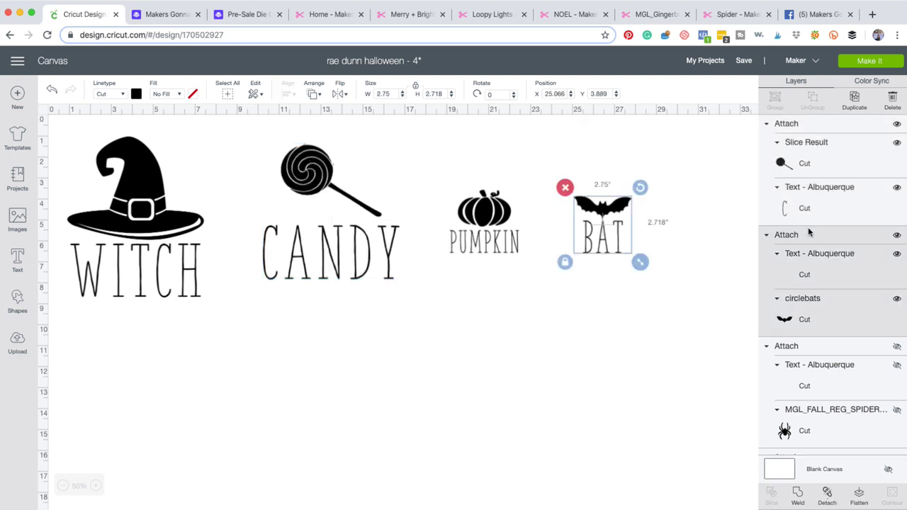
{"action": "left_click", "coordinate": [799, 347]}
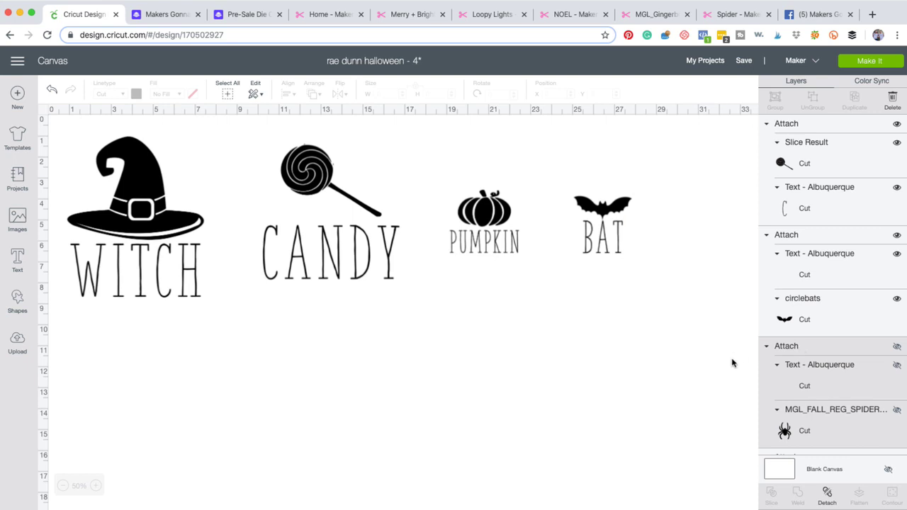
{"action": "scroll", "coordinate": [817, 335], "scroll_direction": "down", "scroll_amount": 5}
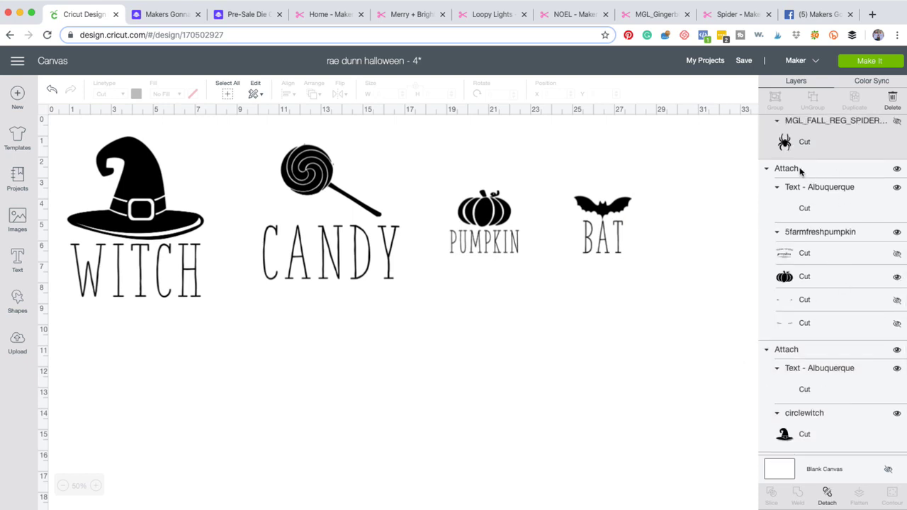
{"action": "scroll", "coordinate": [802, 173], "scroll_direction": "up", "scroll_amount": 3}
{"action": "left_click", "coordinate": [896, 245]}
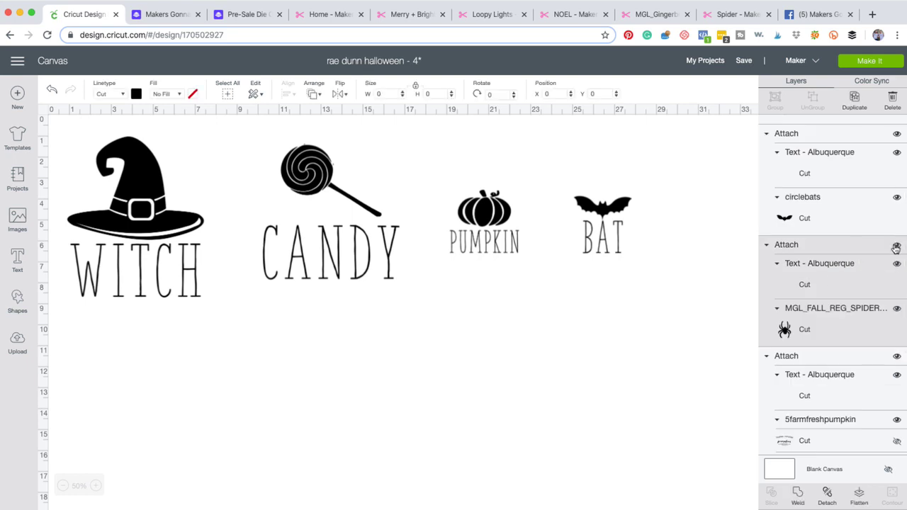
{"action": "left_click_drag", "start_coordinate": [640, 283], "coordinate": [584, 403]}
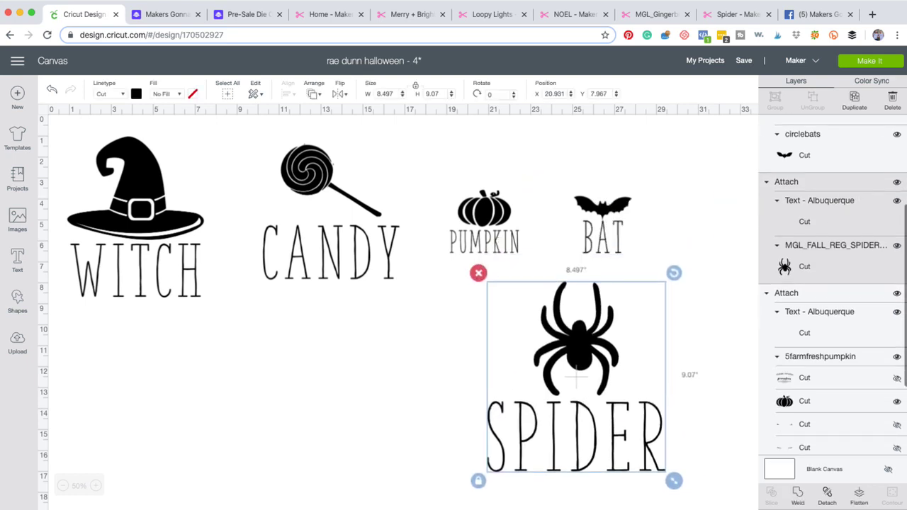
Hide the SPIDER design again and select the attached WITCH design.
{"action": "left_click", "coordinate": [896, 184]}
{"action": "scroll", "coordinate": [836, 364], "scroll_direction": "down", "scroll_amount": 4}
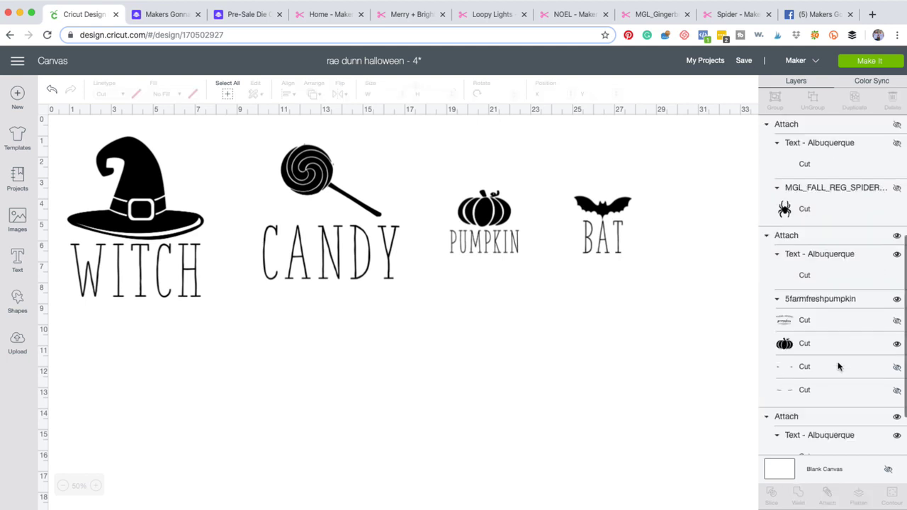
{"action": "left_click", "coordinate": [808, 348]}
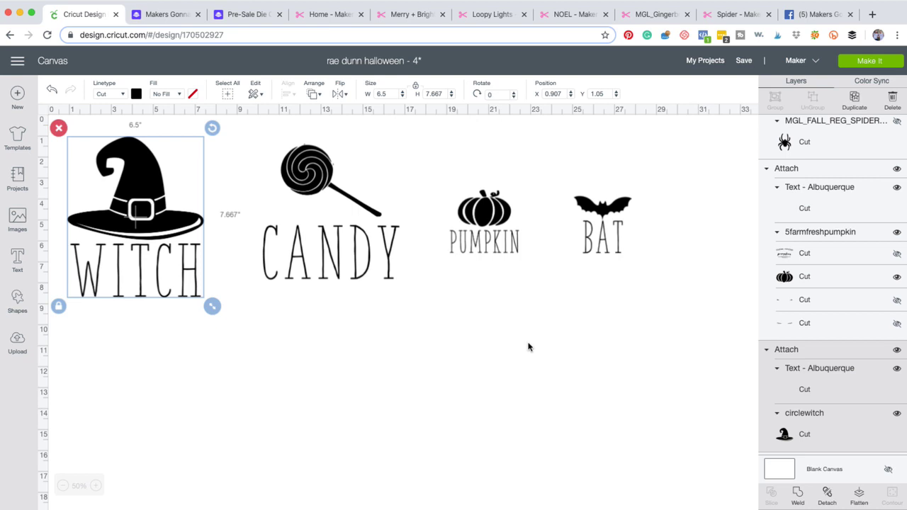
Switch to the Makers Gonna Learn site, go to the Cut Files section and look over its categories and collections.
{"action": "left_click", "coordinate": [408, 15]}
{"action": "scroll", "coordinate": [446, 117], "scroll_direction": "up", "scroll_amount": 3}
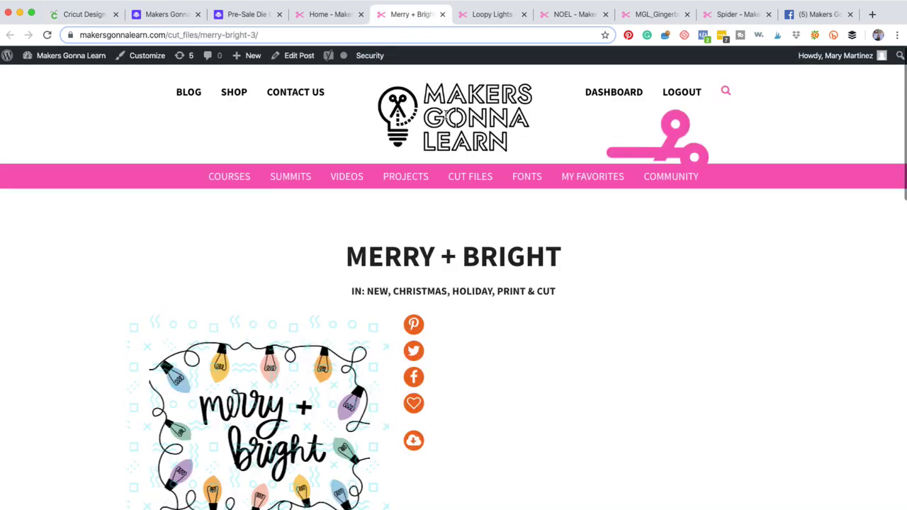
{"action": "left_click", "coordinate": [467, 178]}
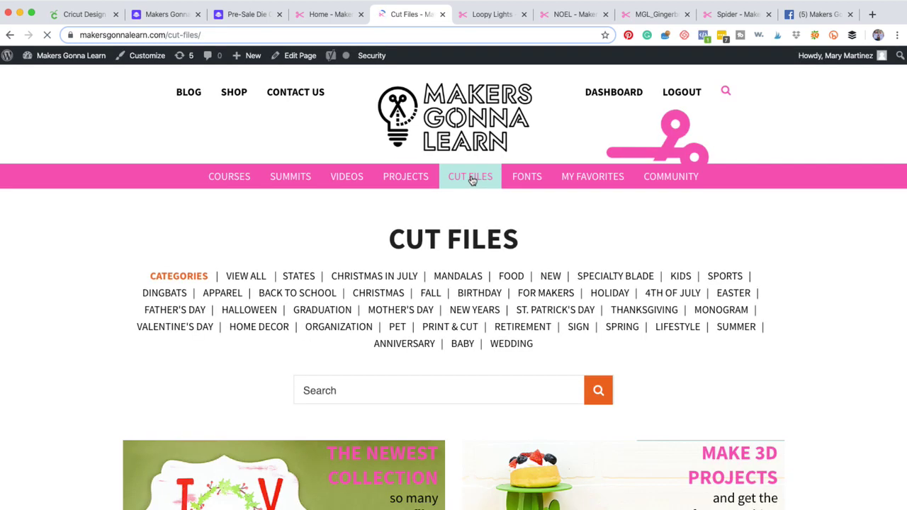
{"action": "scroll", "coordinate": [472, 181], "scroll_direction": "down", "scroll_amount": 1}
{"action": "scroll", "coordinate": [473, 181], "scroll_direction": "down", "scroll_amount": 5}
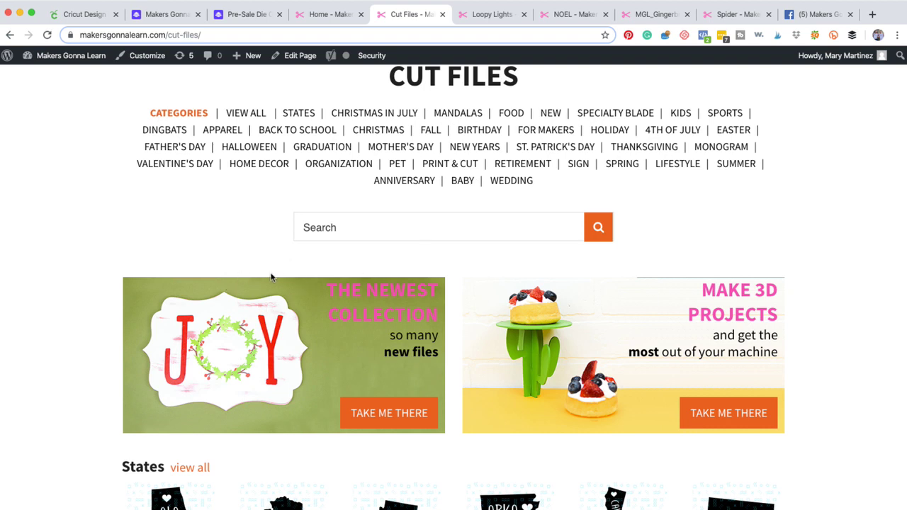
{"action": "scroll", "coordinate": [272, 281], "scroll_direction": "down", "scroll_amount": 1}
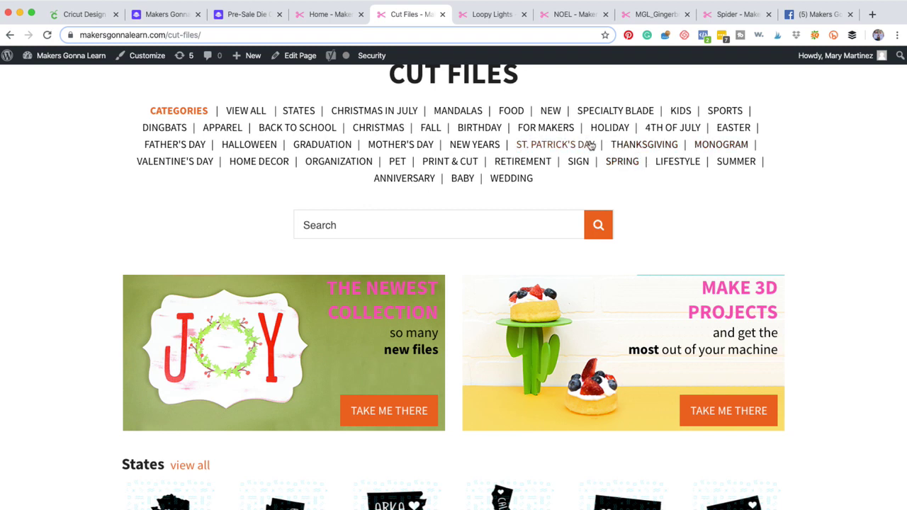
Search the cut files for "halloween" and look over the results.
{"action": "left_click", "coordinate": [473, 224]}
{"action": "type", "text": "halloween"}
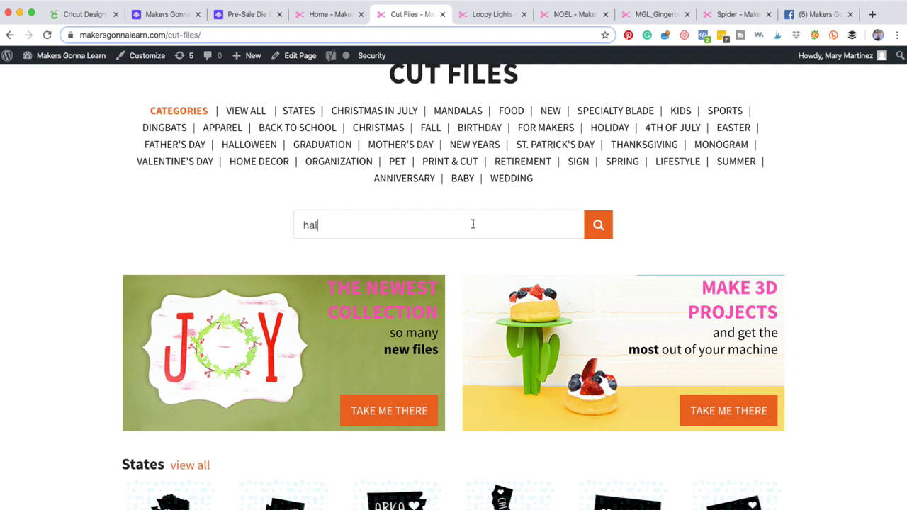
{"action": "key", "text": "Return"}
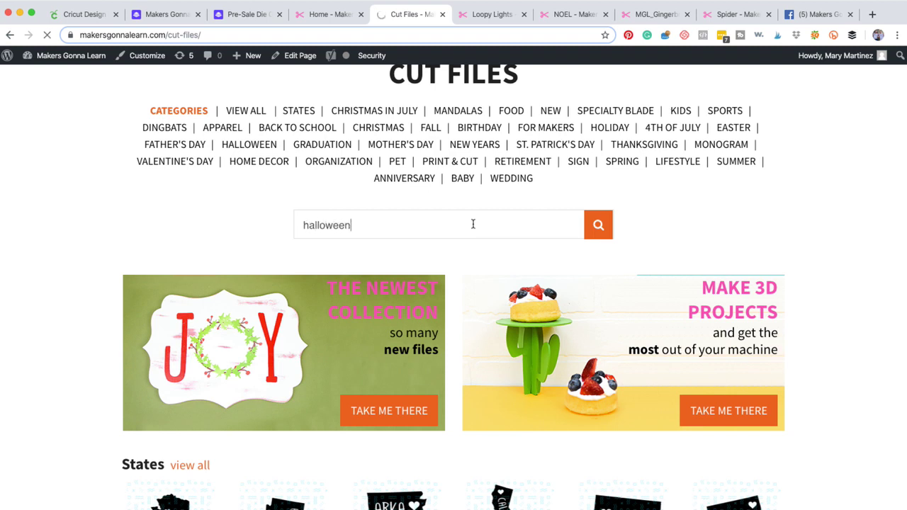
{"action": "scroll", "coordinate": [585, 306], "scroll_direction": "down", "scroll_amount": 1}
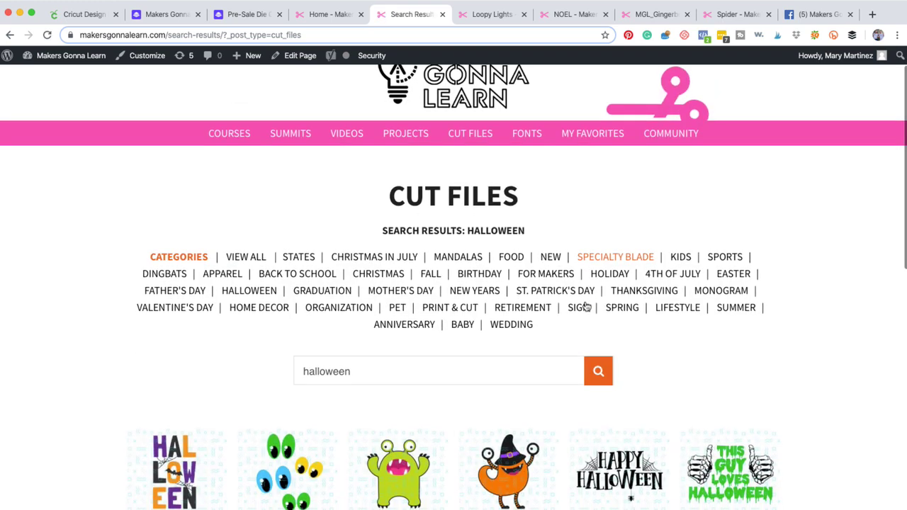
{"action": "scroll", "coordinate": [585, 306], "scroll_direction": "down", "scroll_amount": 5}
{"action": "scroll", "coordinate": [585, 306], "scroll_direction": "up", "scroll_amount": 2}
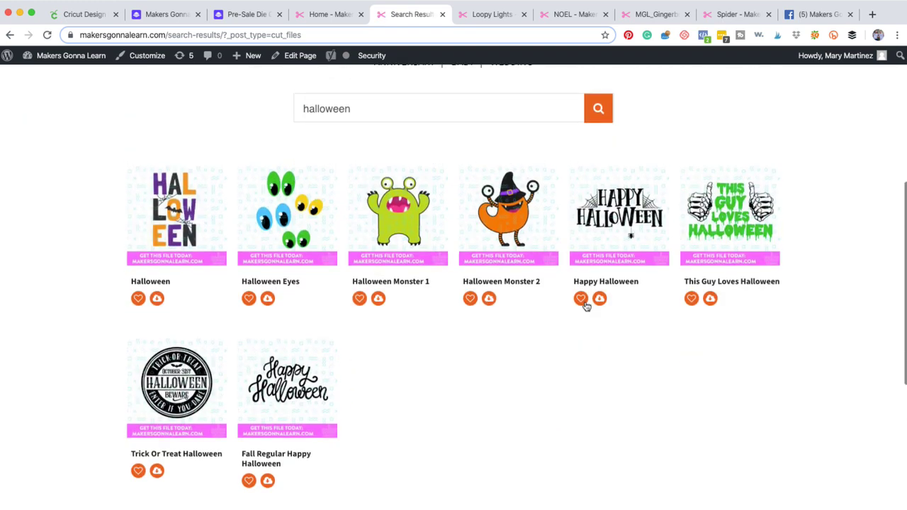
{"action": "scroll", "coordinate": [585, 306], "scroll_direction": "up", "scroll_amount": 1}
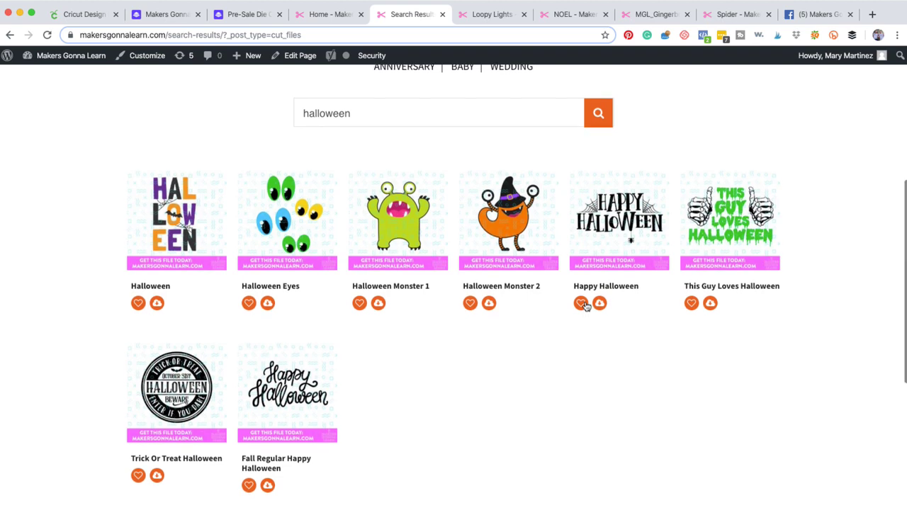
{"action": "scroll", "coordinate": [584, 305], "scroll_direction": "up", "scroll_amount": 1}
Open the multicolored Halloween lettering cut file and look over its preview and included file types.
{"action": "left_click", "coordinate": [171, 237]}
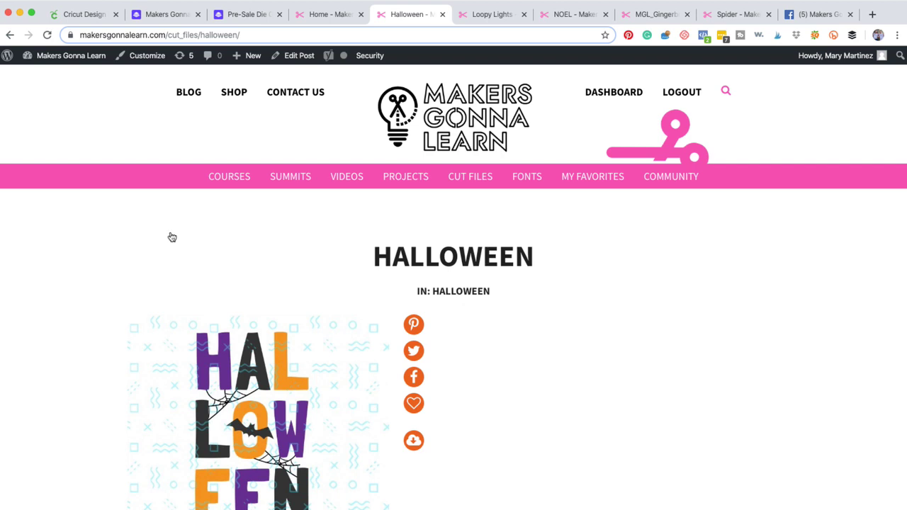
{"action": "scroll", "coordinate": [225, 323], "scroll_direction": "down", "scroll_amount": 5}
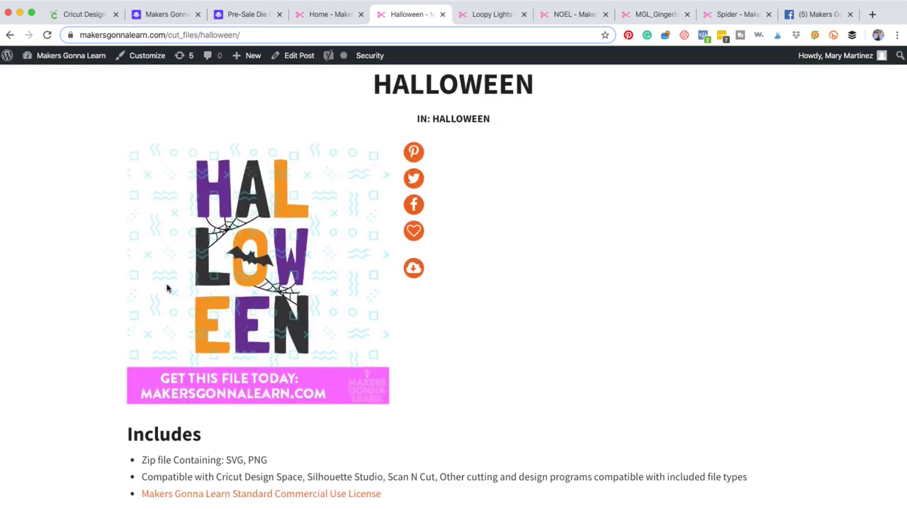
{"action": "scroll", "coordinate": [206, 223], "scroll_direction": "up", "scroll_amount": 5}
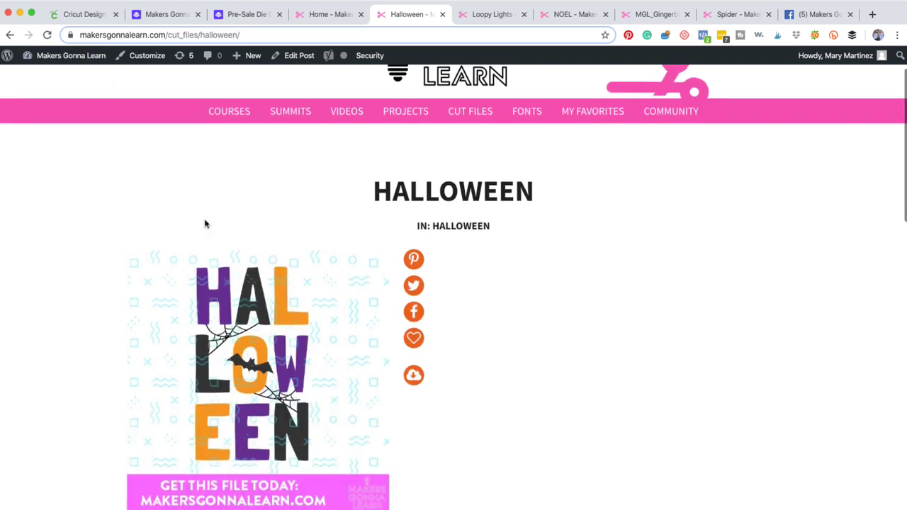
Return to the Cut Files section, open the New category and browse its files.
{"action": "left_click", "coordinate": [455, 186]}
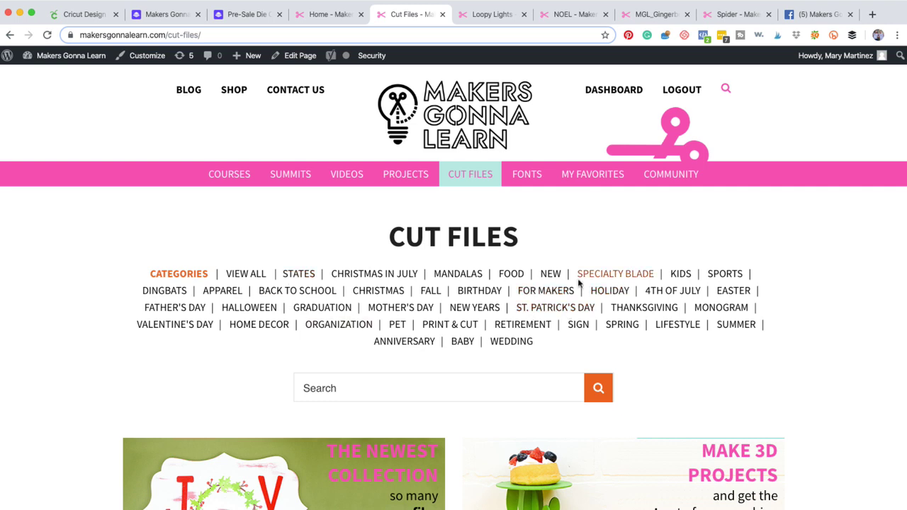
{"action": "left_click", "coordinate": [550, 278]}
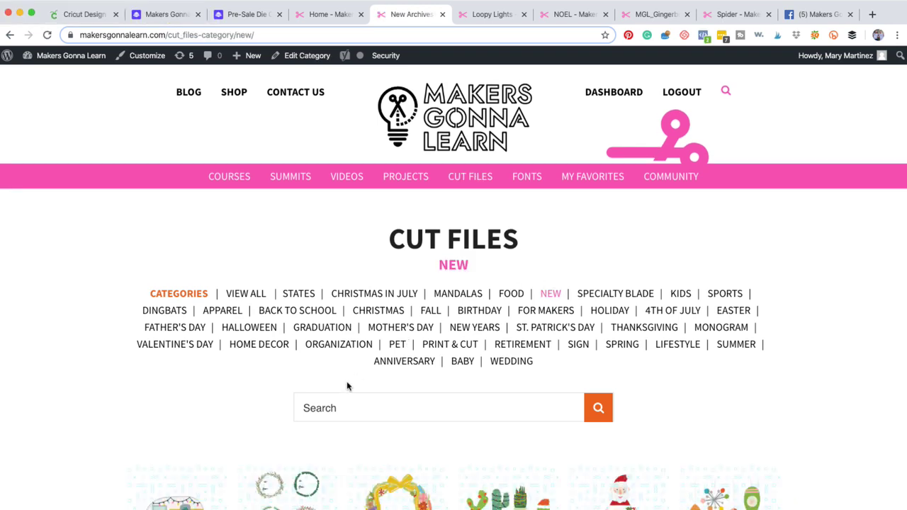
{"action": "scroll", "coordinate": [347, 386], "scroll_direction": "down", "scroll_amount": 2}
{"action": "scroll", "coordinate": [347, 385], "scroll_direction": "down", "scroll_amount": 5}
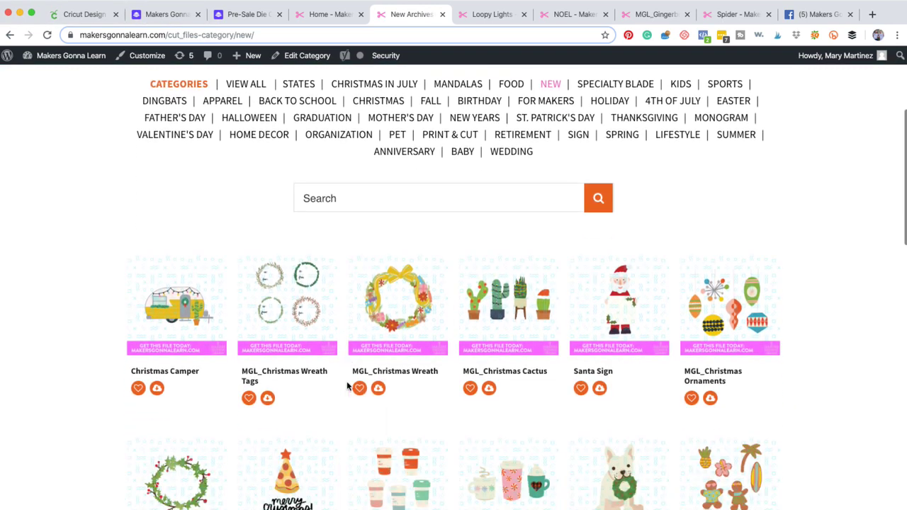
{"action": "scroll", "coordinate": [347, 385], "scroll_direction": "down", "scroll_amount": 3}
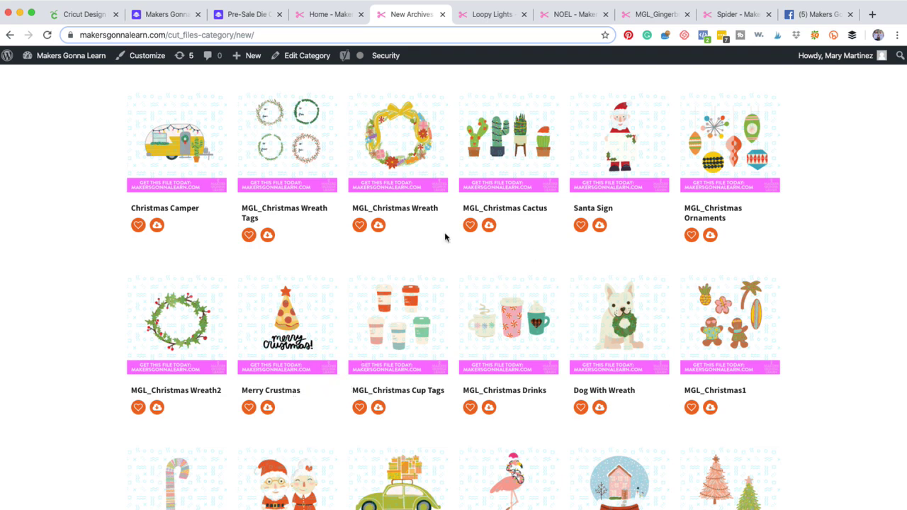
Add the Christmas Camper cut file to the favorites and open the My Favorites page.
{"action": "left_click", "coordinate": [137, 225]}
{"action": "scroll", "coordinate": [202, 294], "scroll_direction": "up", "scroll_amount": 1}
{"action": "scroll", "coordinate": [201, 294], "scroll_direction": "up", "scroll_amount": 5}
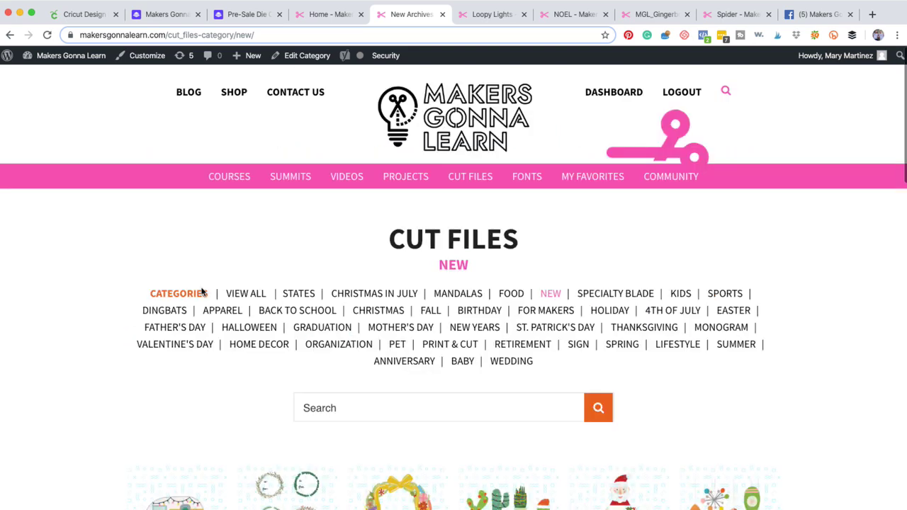
{"action": "left_click", "coordinate": [603, 185]}
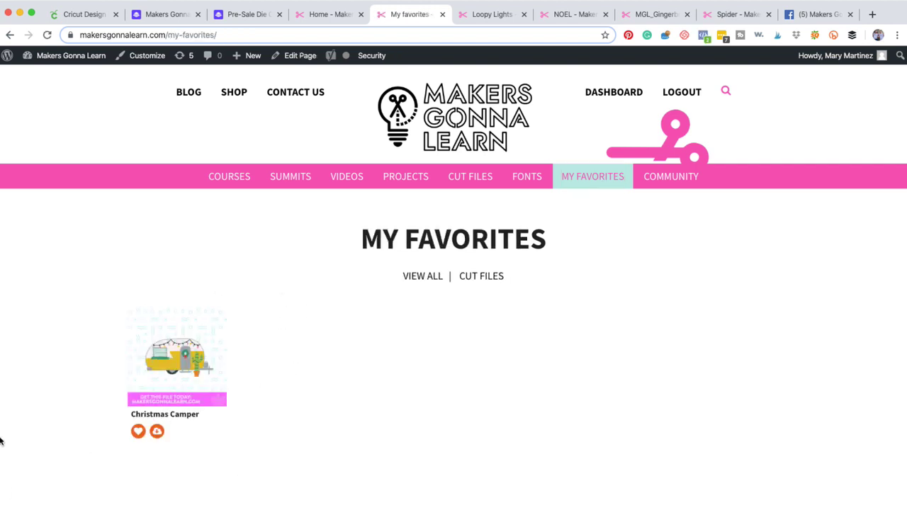
Return to the New cut files and download Christmas Camper, Christmas Wreath Tags, Christmas Wreath, Christmas Cactus, Santa Sign and Christmas Ornaments.
{"action": "left_click", "coordinate": [7, 36]}
{"action": "scroll", "coordinate": [134, 406], "scroll_direction": "down", "scroll_amount": 3}
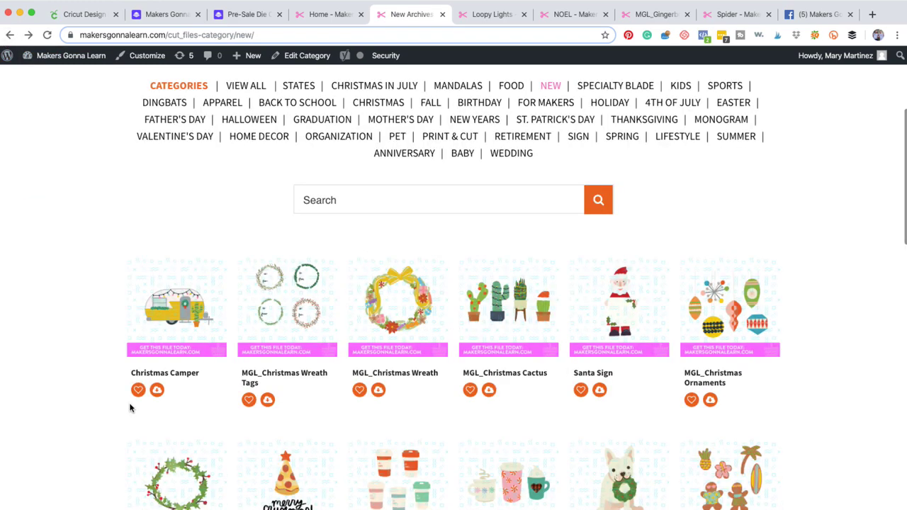
{"action": "left_click", "coordinate": [156, 389]}
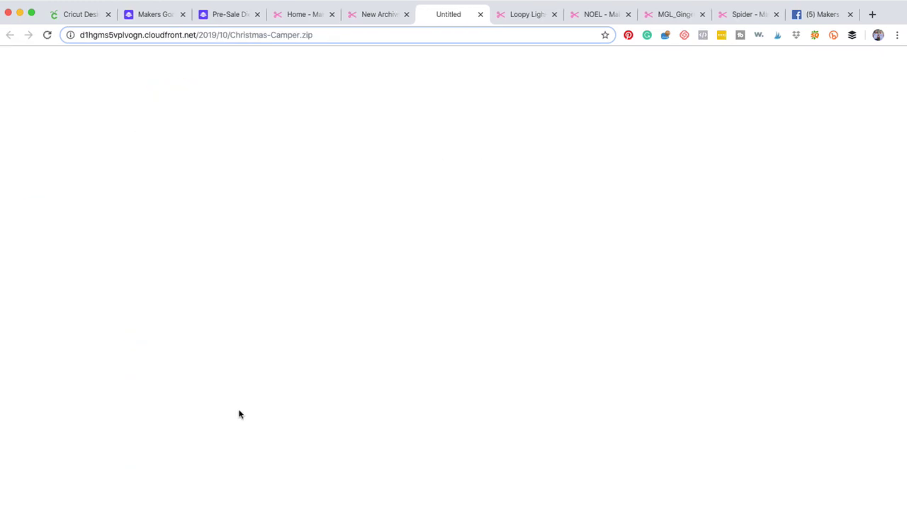
{"action": "left_click", "coordinate": [272, 406]}
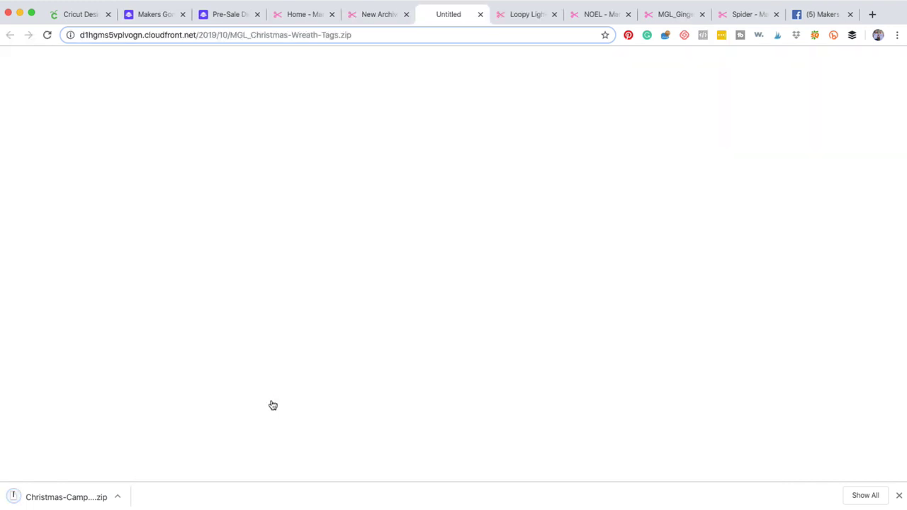
{"action": "left_click", "coordinate": [378, 387]}
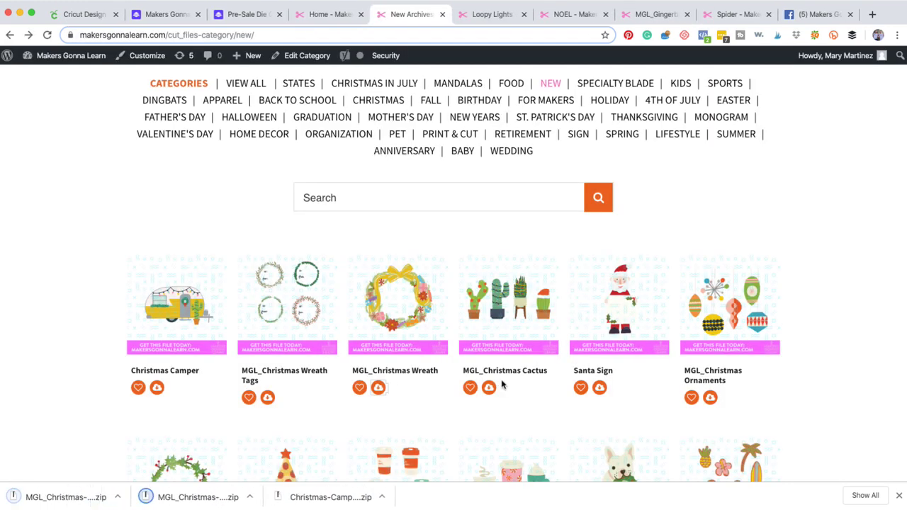
{"action": "left_click", "coordinate": [488, 387]}
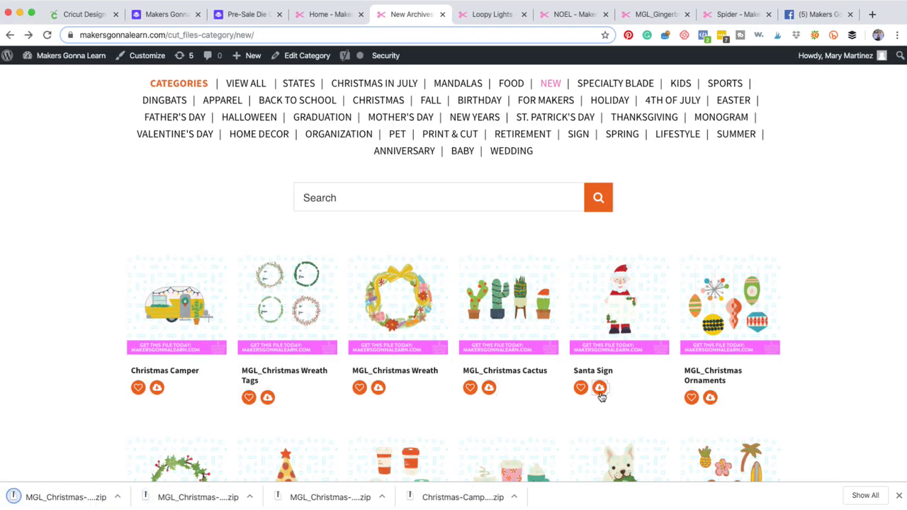
{"action": "left_click", "coordinate": [599, 387]}
{"action": "left_click", "coordinate": [710, 396]}
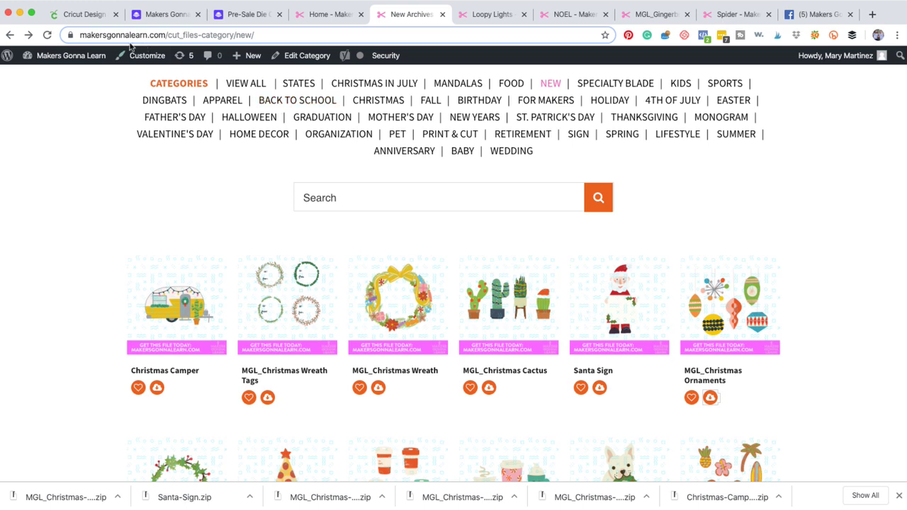
Switch to the Rae Dunn Halloween project in Cricut Design Space, send it to the mat preview and check the first mat's layout.
{"action": "left_click", "coordinate": [95, 11]}
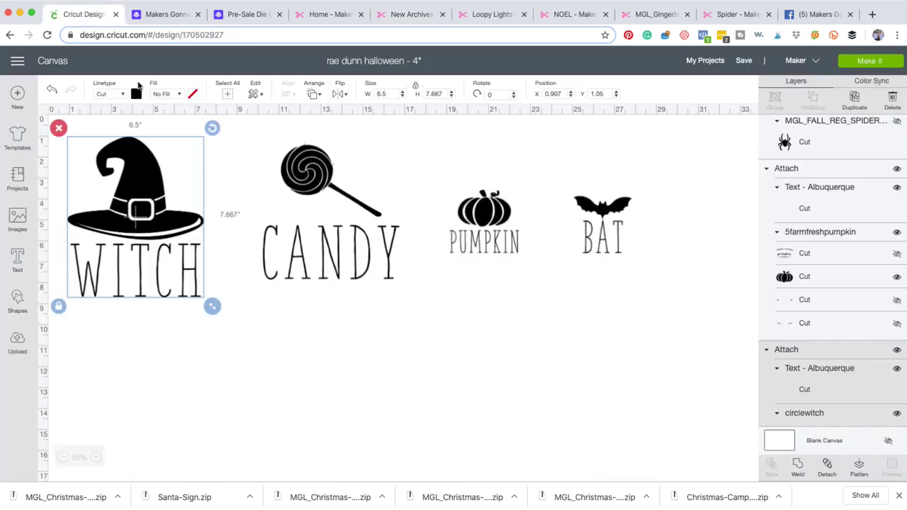
{"action": "left_click", "coordinate": [436, 419]}
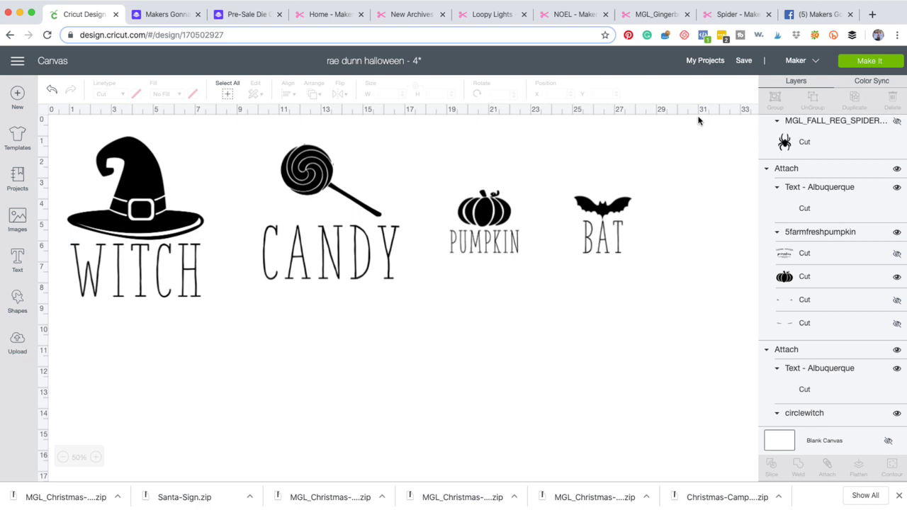
{"action": "left_click", "coordinate": [872, 63]}
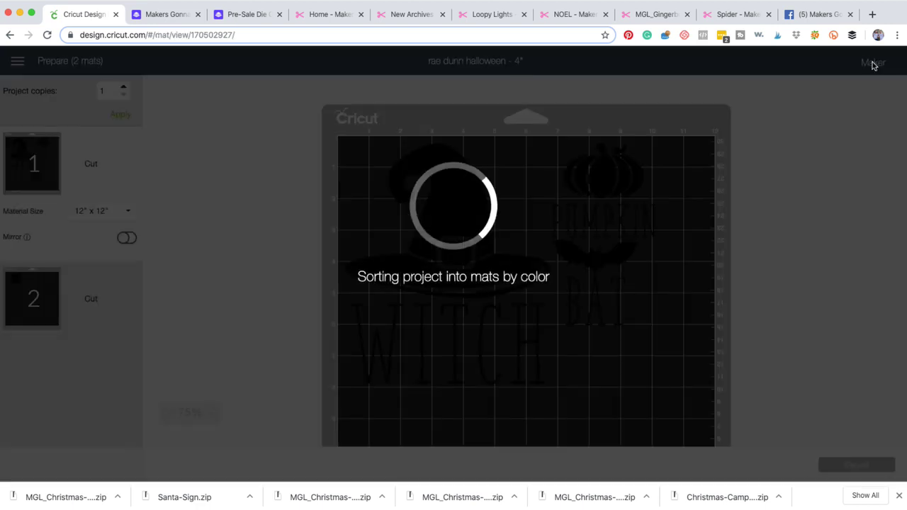
{"action": "scroll", "coordinate": [611, 277], "scroll_direction": "down", "scroll_amount": 2}
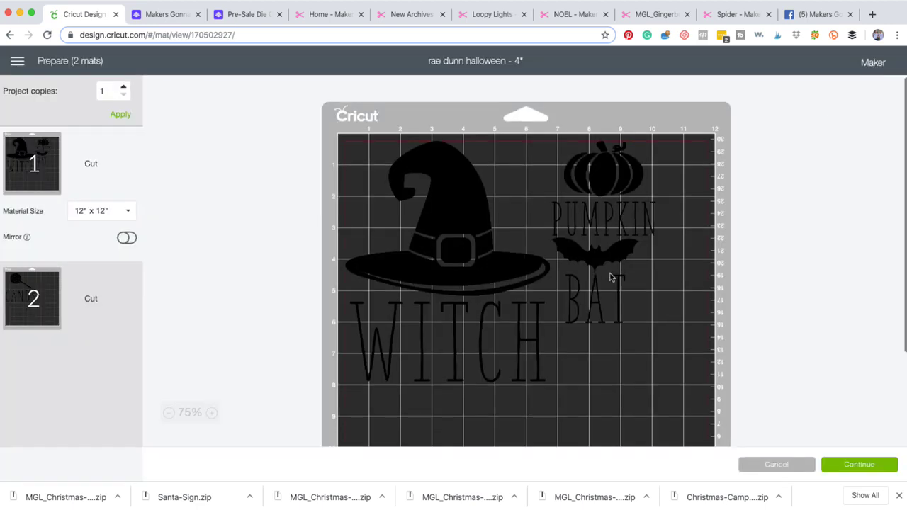
{"action": "scroll", "coordinate": [611, 276], "scroll_direction": "down", "scroll_amount": 3}
{"action": "scroll", "coordinate": [611, 276], "scroll_direction": "up", "scroll_amount": 5}
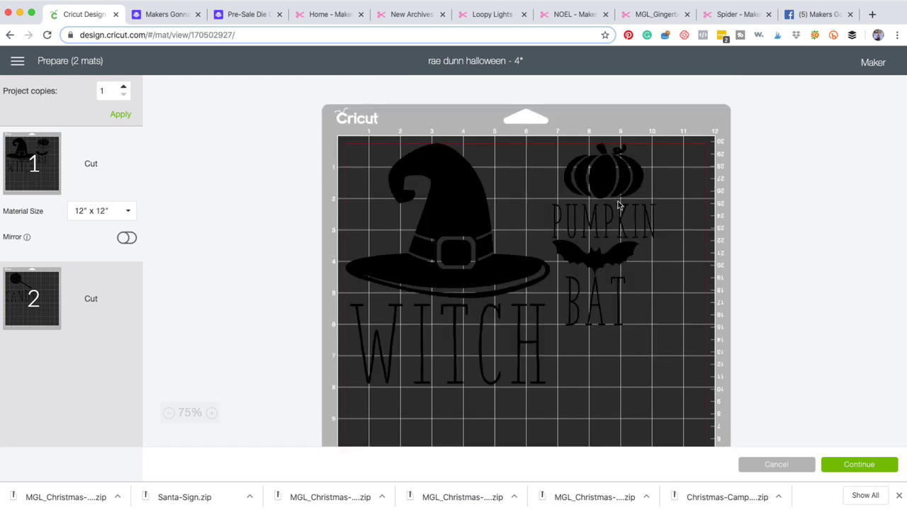
Move the BAT and PUMPKIN designs farther from WITCH and apart from each other on the first mat, and proceed to the cut setup.
{"action": "left_click_drag", "start_coordinate": [599, 263], "coordinate": [673, 338]}
{"action": "left_click_drag", "start_coordinate": [640, 180], "coordinate": [693, 183]}
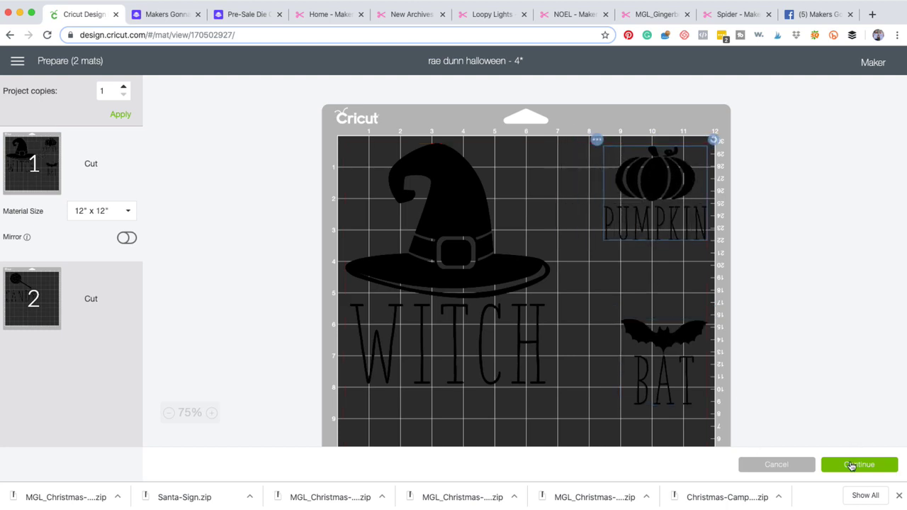
{"action": "left_click", "coordinate": [852, 464]}
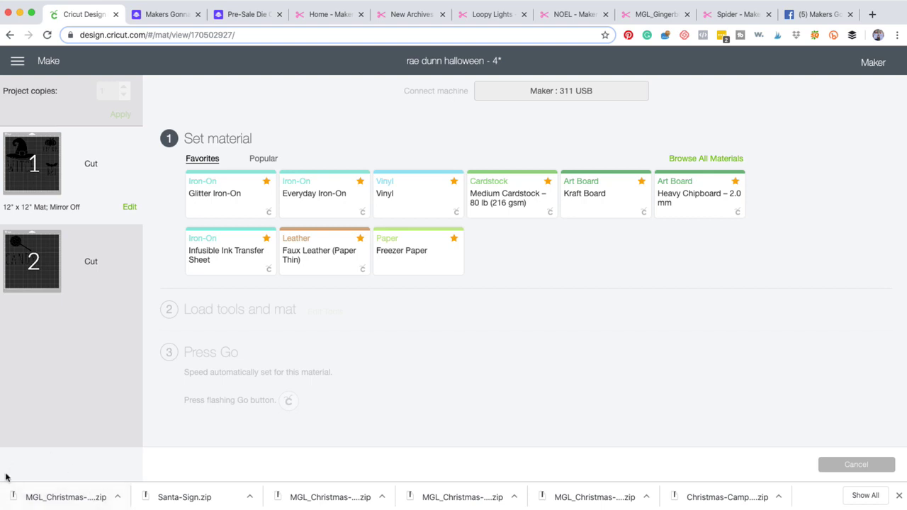
Set the cut material to Vinyl with More pressure.
{"action": "left_click", "coordinate": [408, 197]}
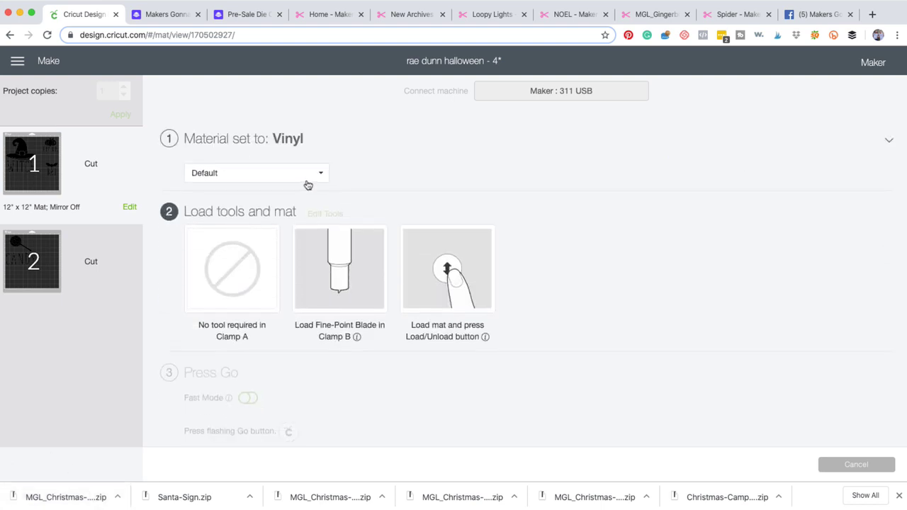
{"action": "left_click", "coordinate": [304, 177]}
{"action": "left_click", "coordinate": [287, 195]}
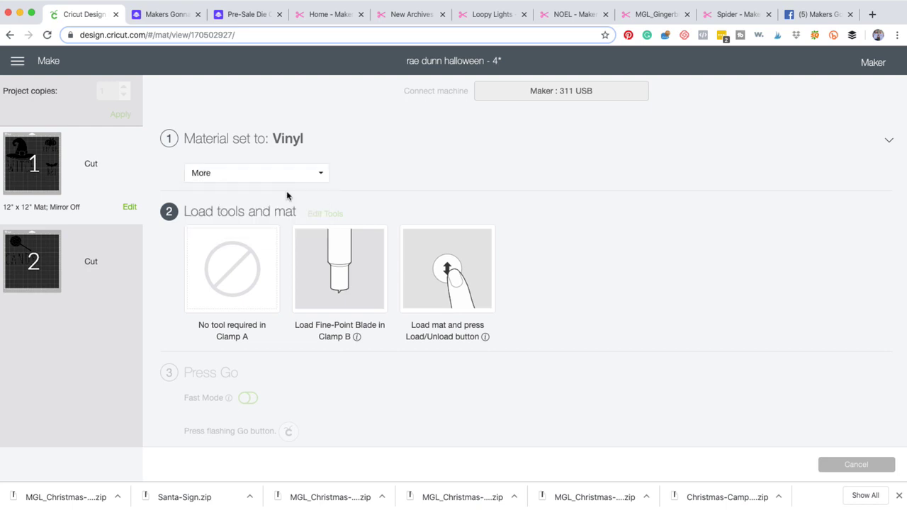